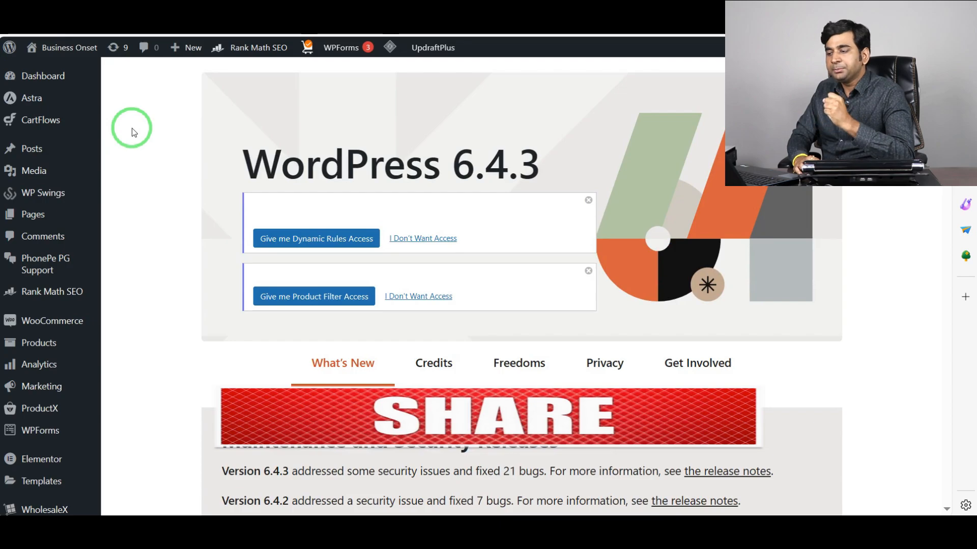
scroll(183, 173, down, 10)
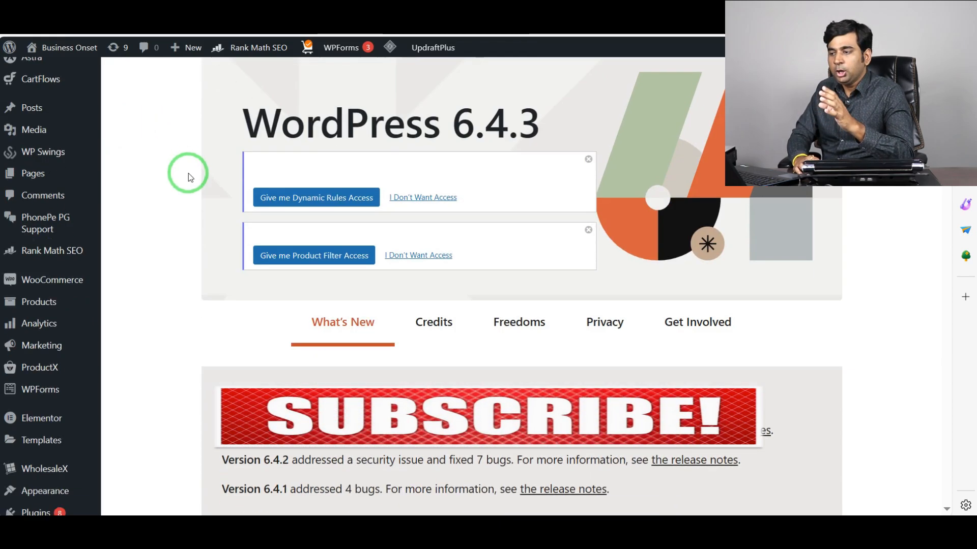
scroll(182, 231, up, 6)
scroll(179, 242, up, 4)
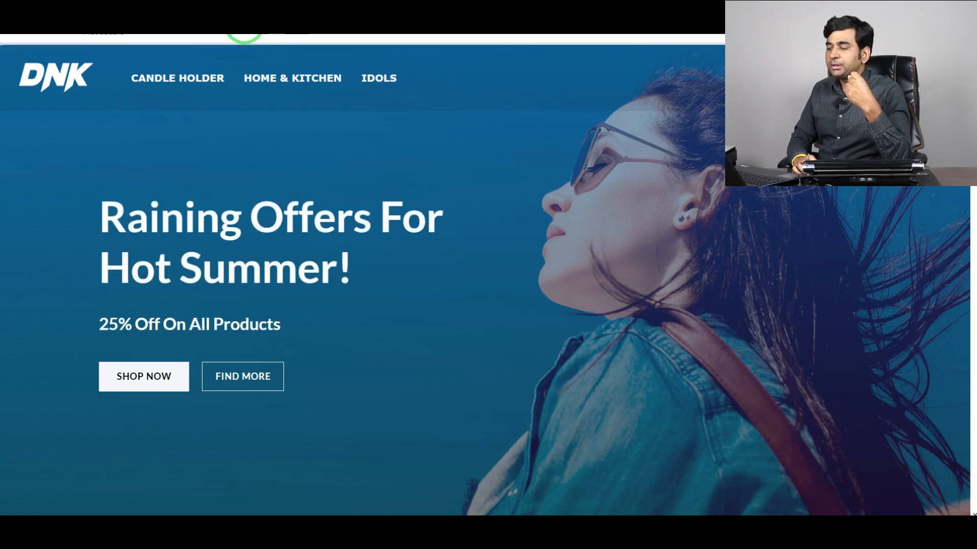
Step: Open the product page of the Set of 6 Votive Glass Tealight Candle Holders from the storefront's Featured Products
scroll(332, 137, down, 8)
scroll(324, 241, down, 15)
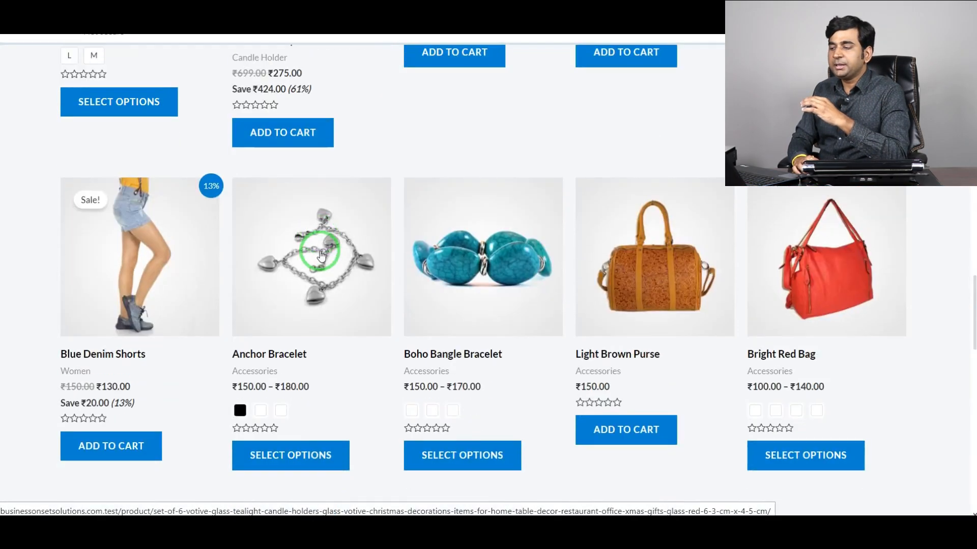
scroll(328, 238, up, 6)
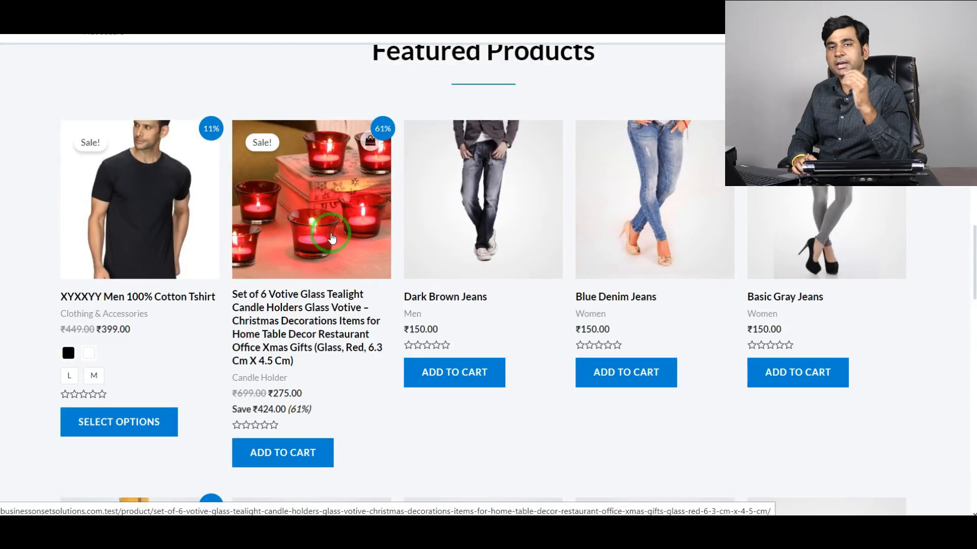
click(325, 198)
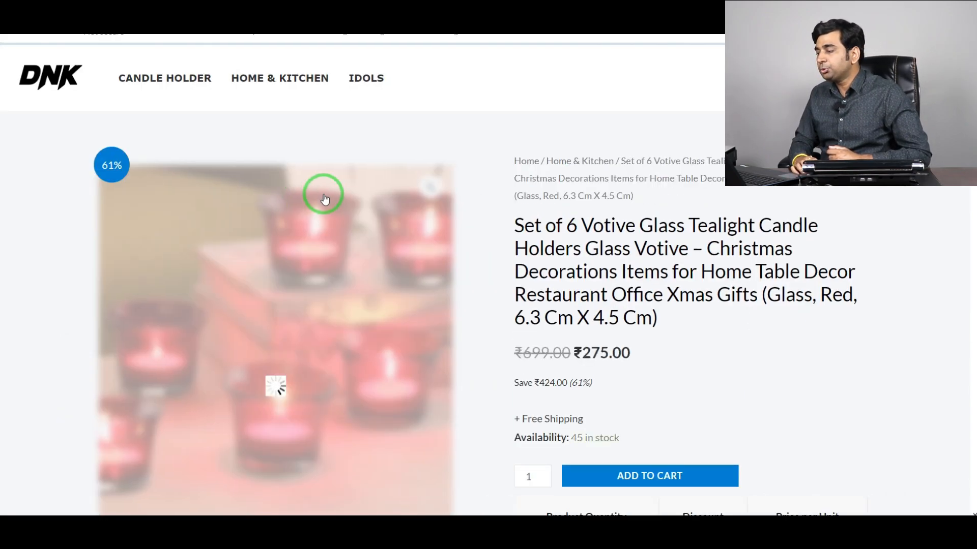
Step: Examine the candle holder product page, including its price, purchase options and quantity discount table
scroll(901, 365, down, 6)
scroll(814, 376, up, 4)
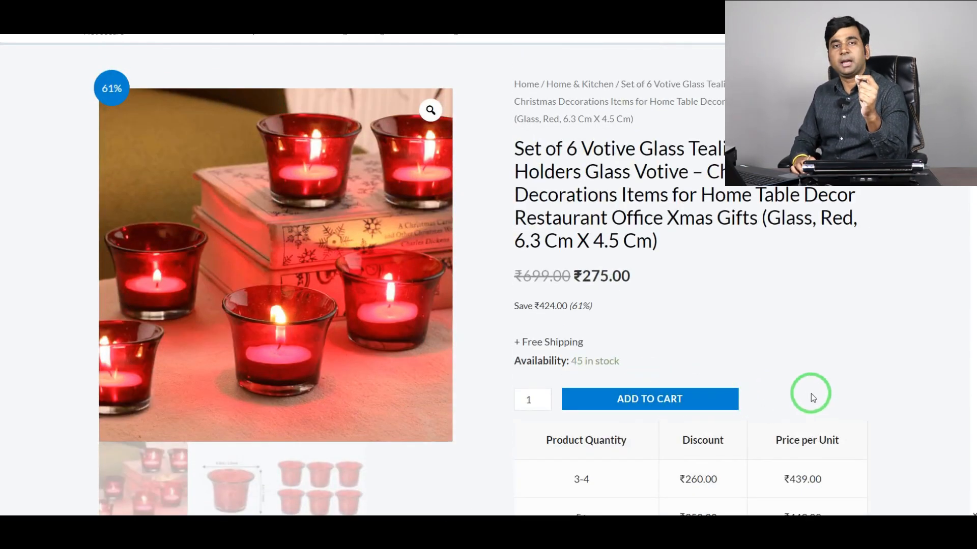
scroll(811, 397, down, 3)
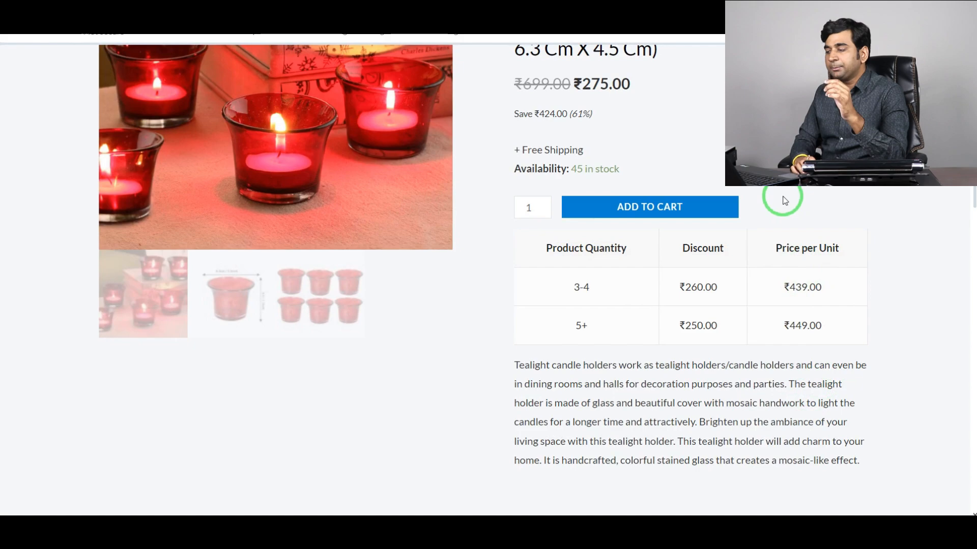
scroll(785, 200, up, 3)
scroll(813, 334, up, 1)
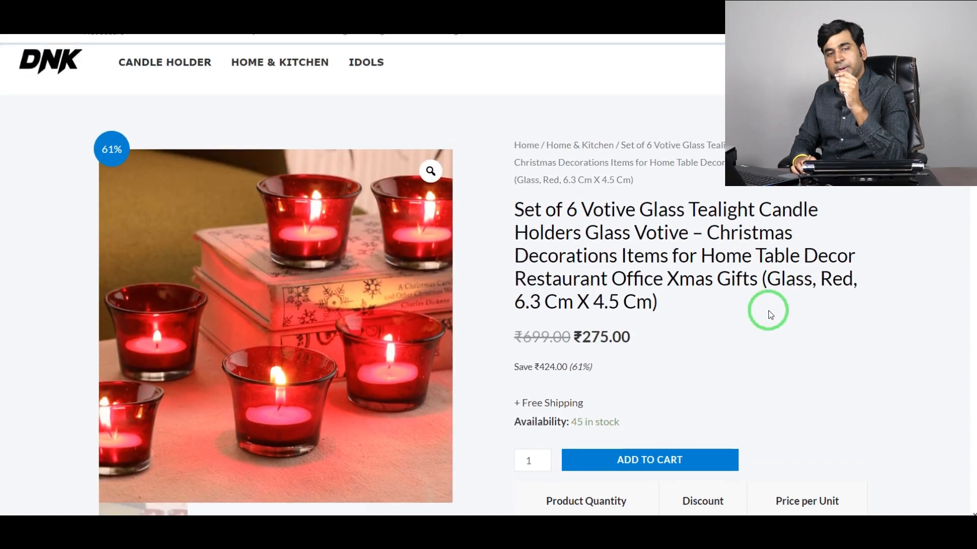
scroll(712, 305, down, 2)
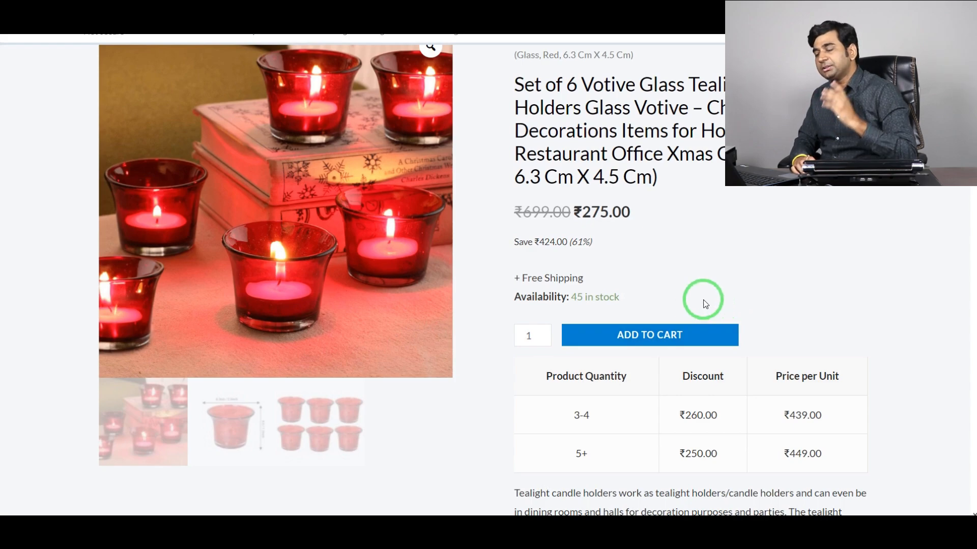
scroll(733, 285, up, 2)
scroll(811, 375, down, 2)
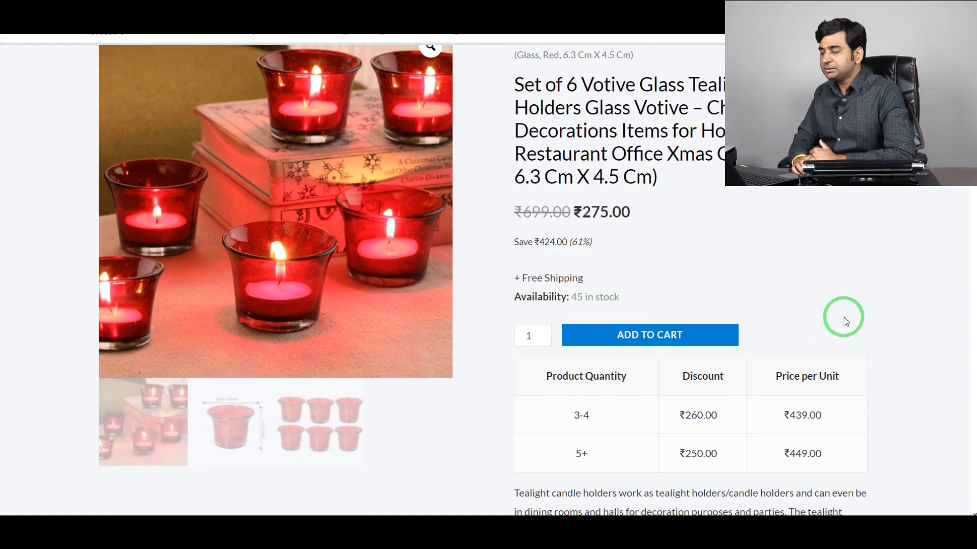
scroll(838, 322, up, 2)
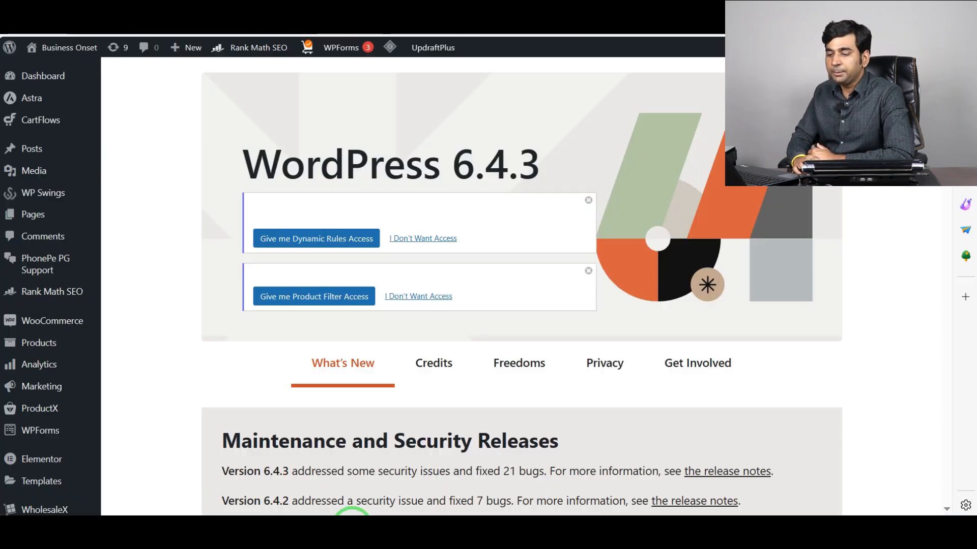
Step: Switch to the WordPress admin and open the page for adding a new plugin
scroll(142, 310, down, 3)
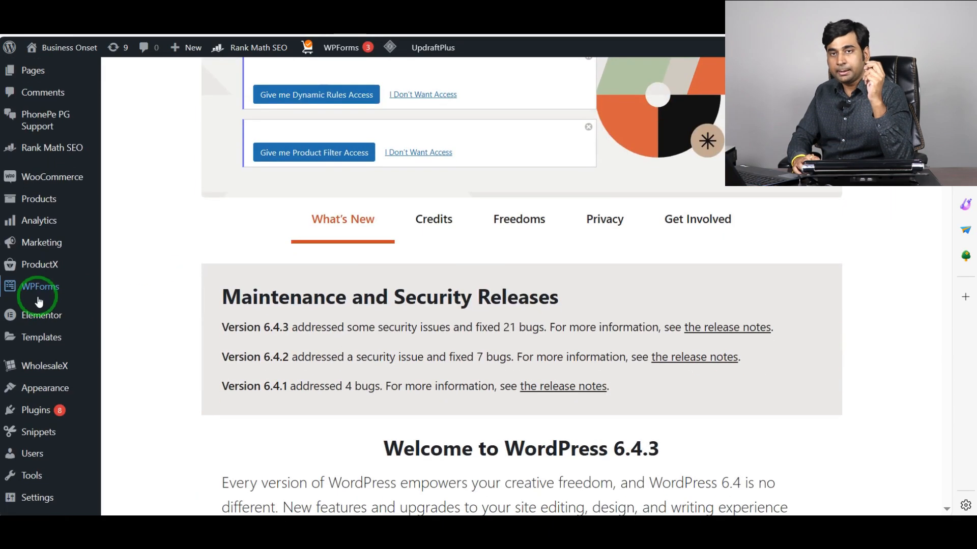
mouse_move(36, 415)
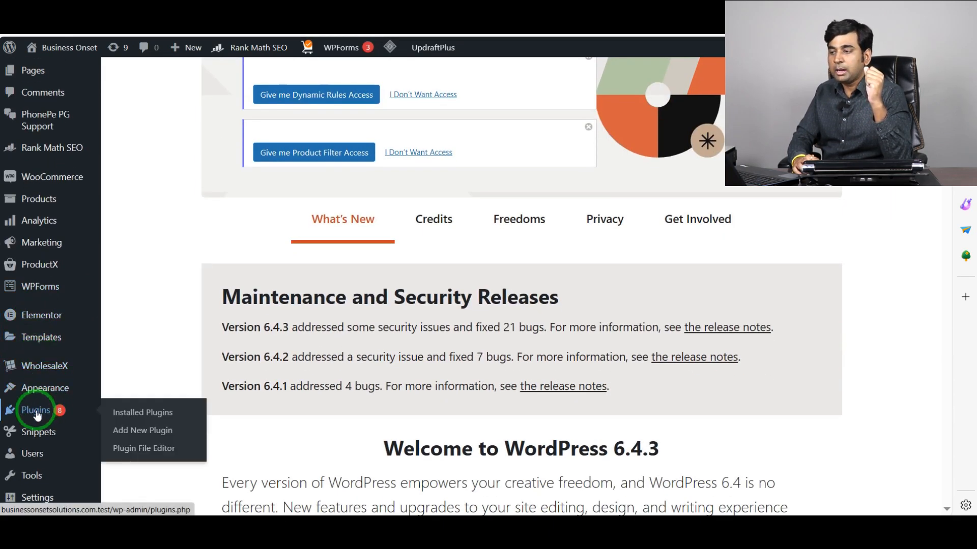
click(129, 432)
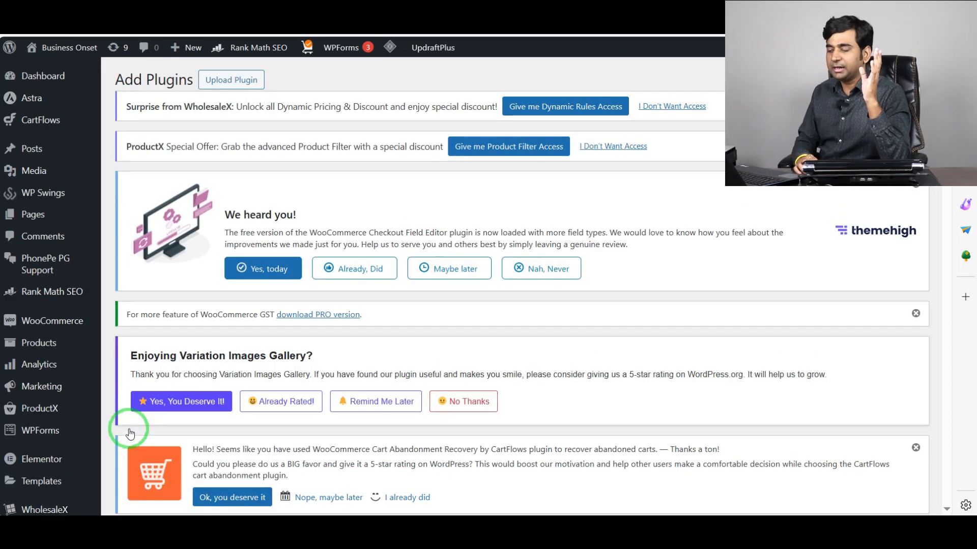
Step: Search the plugin directory for "buy now for woocommerce"
scroll(186, 397, down, 7)
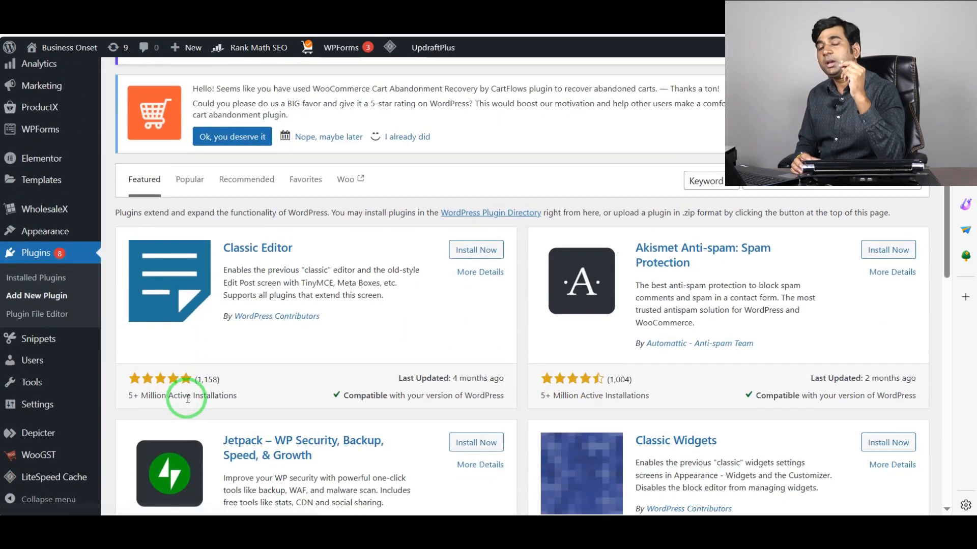
click(837, 182)
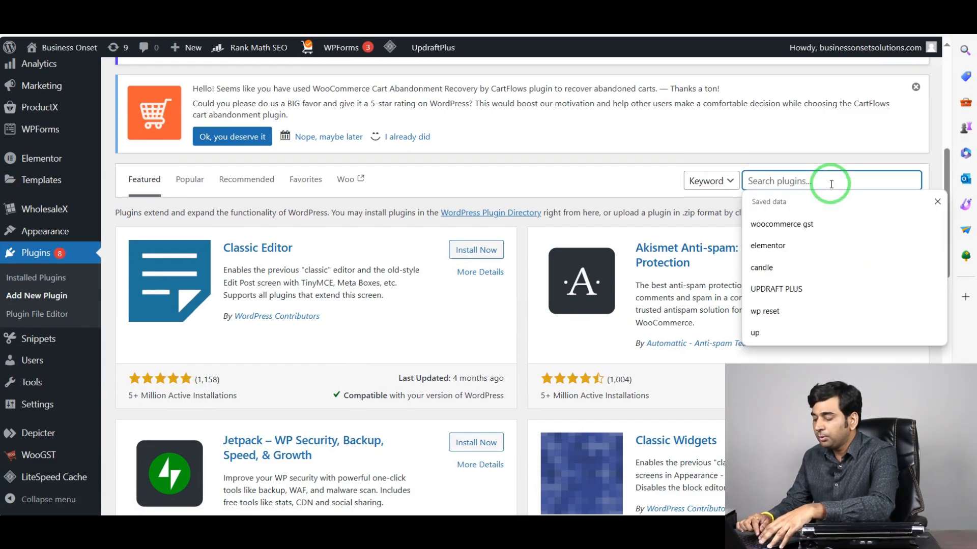
text(buy)
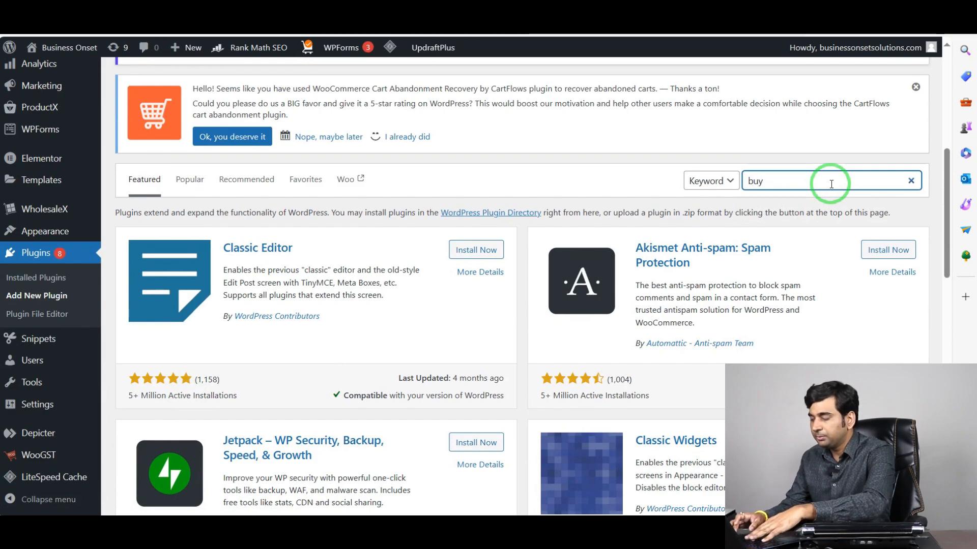
text( now f)
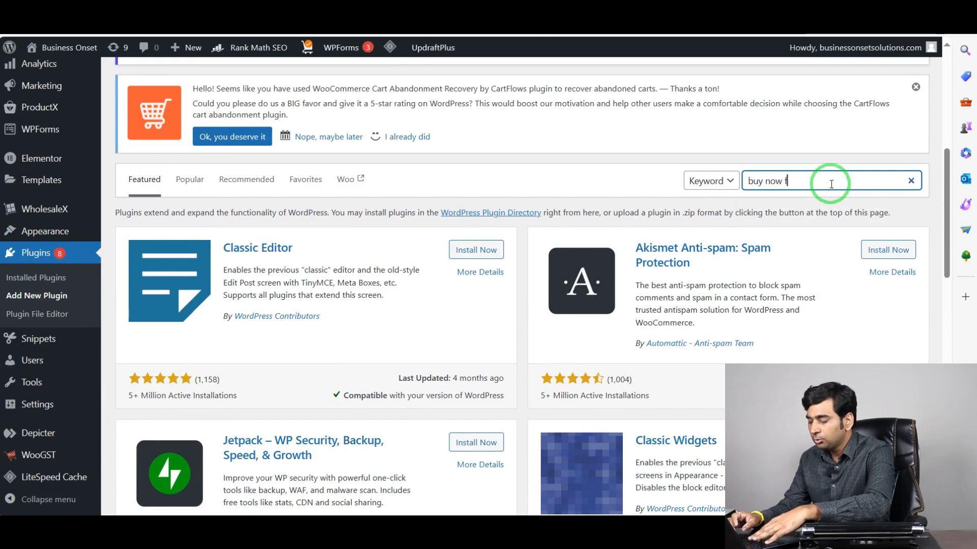
text(or woocomm)
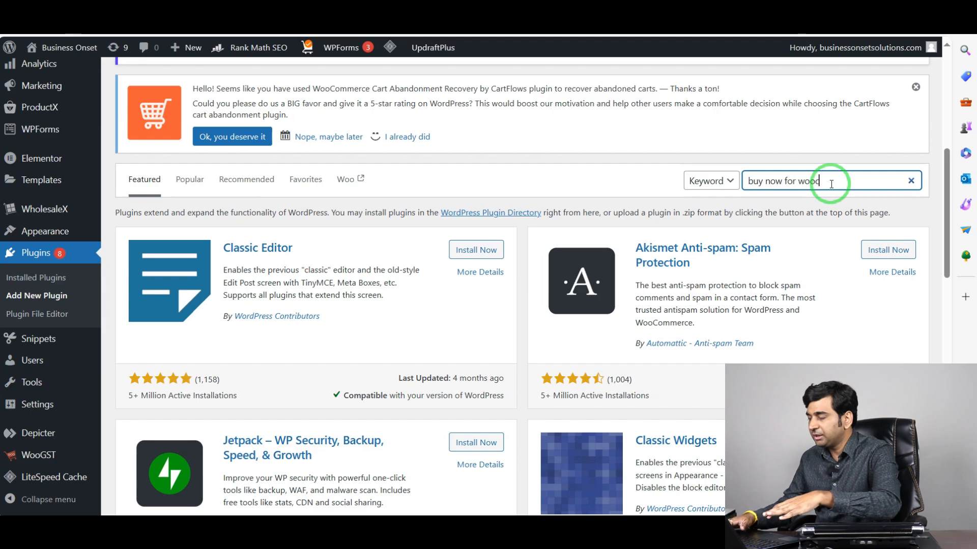
text(erce)
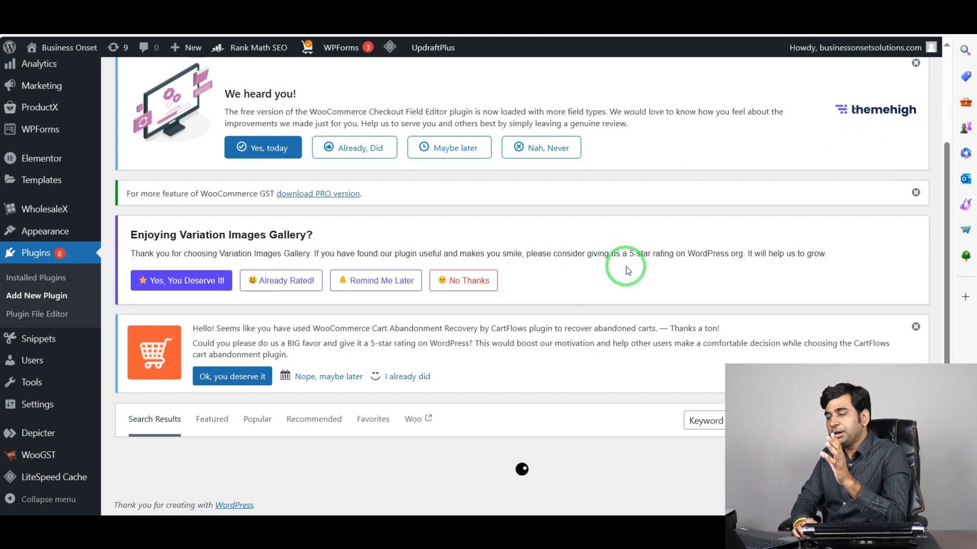
Step: Install and activate the plugin "Buy Now for WooCommerce – WooCommerce Buy Now Button free addon" by wpismylife
scroll(632, 321, down, 5)
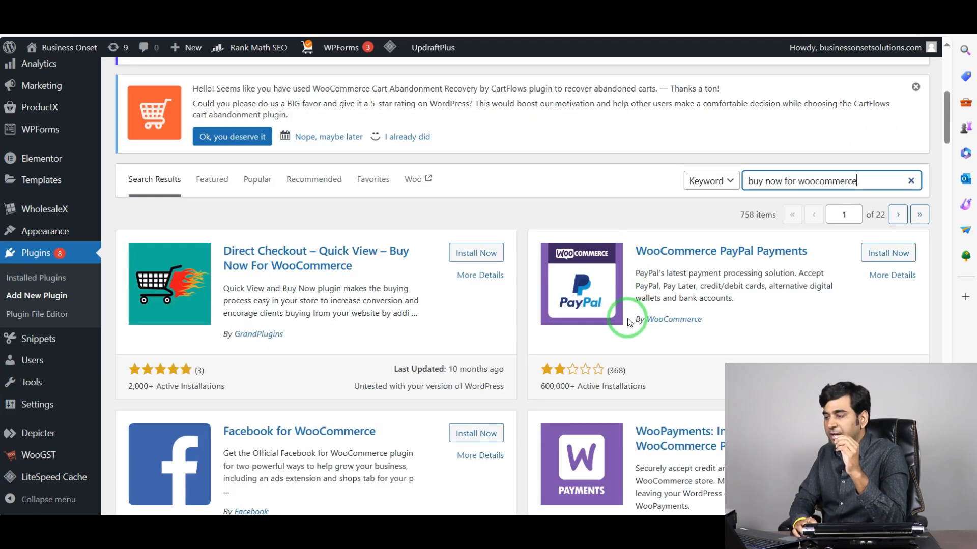
scroll(502, 343, down, 12)
scroll(334, 277, down, 3)
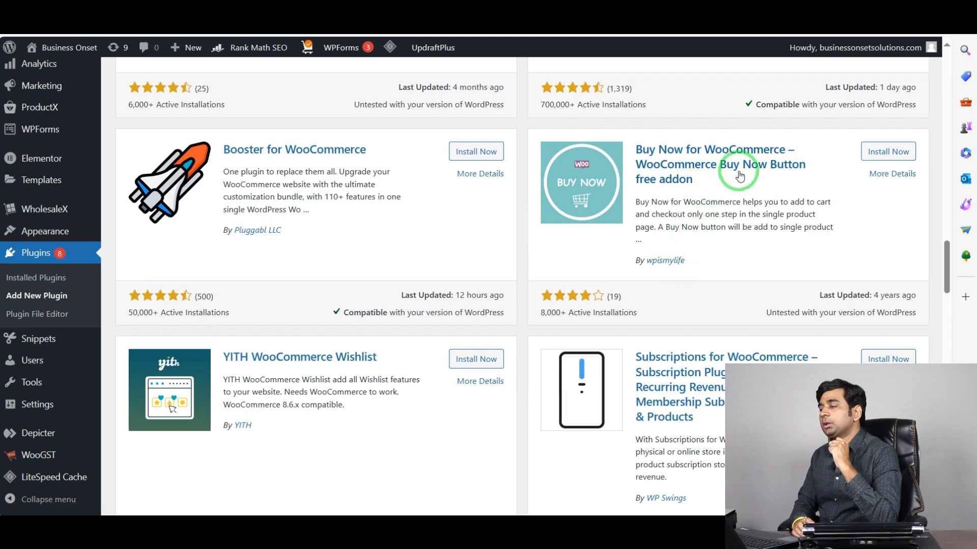
click(883, 153)
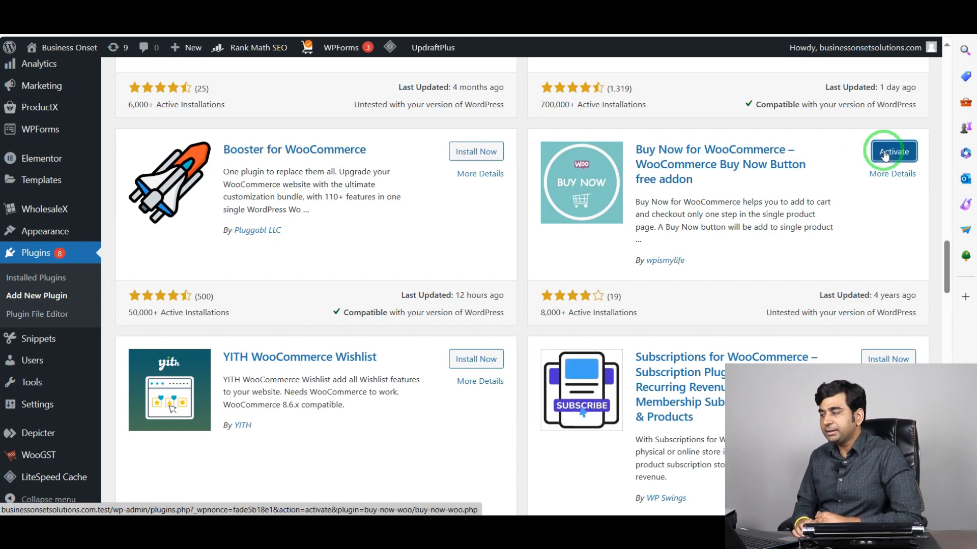
click(901, 155)
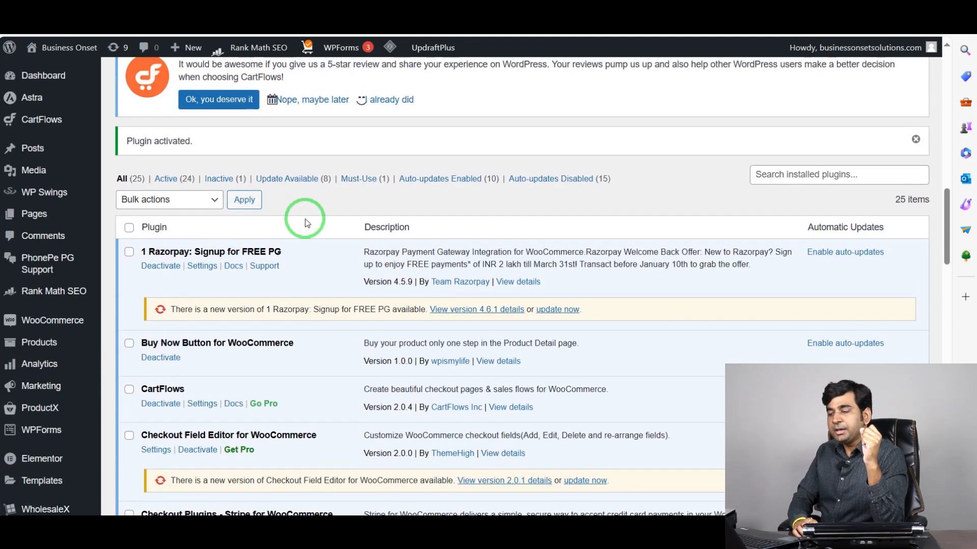
Step: Look through the list of installed plugins, including the Buy Now Button for WooCommerce entry
scroll(307, 223, down, 12)
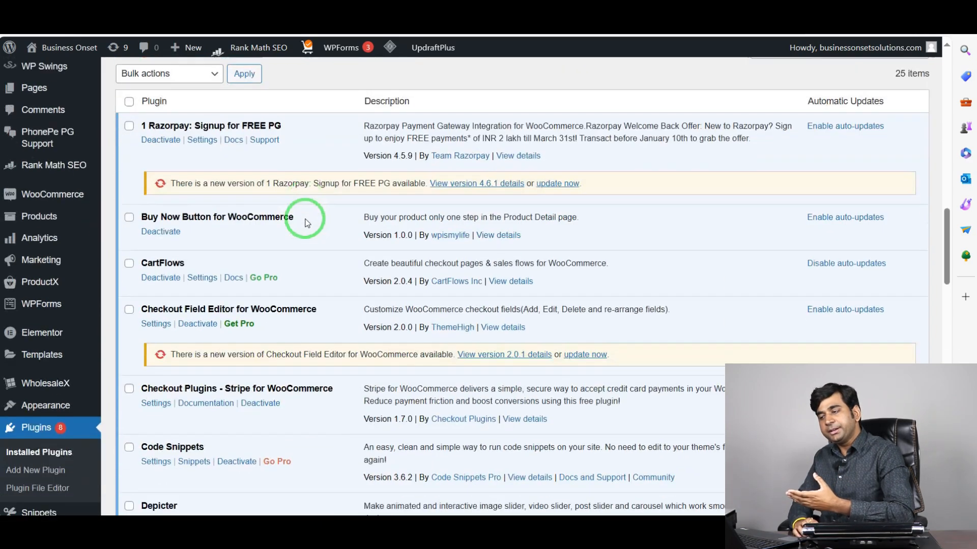
scroll(317, 213, down, 3)
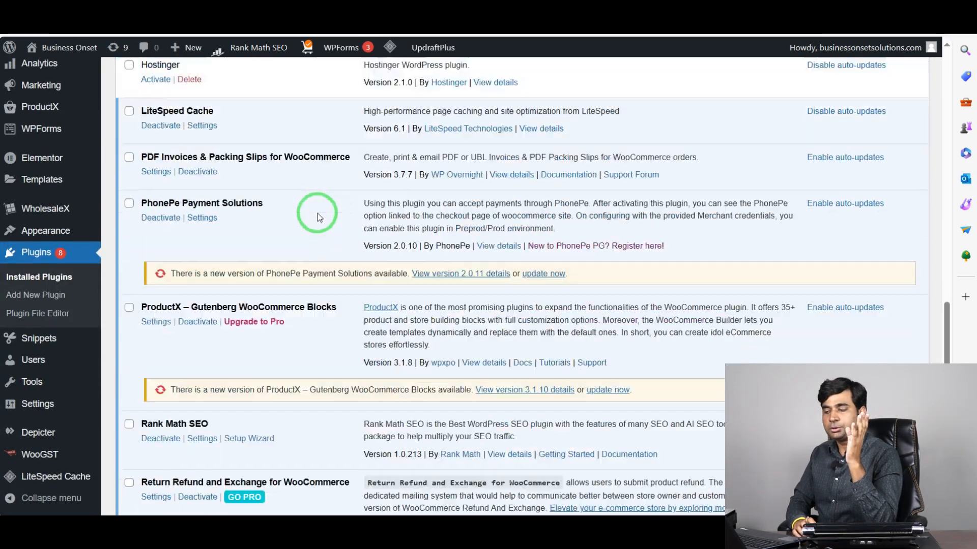
scroll(317, 213, down, 5)
scroll(318, 213, down, 4)
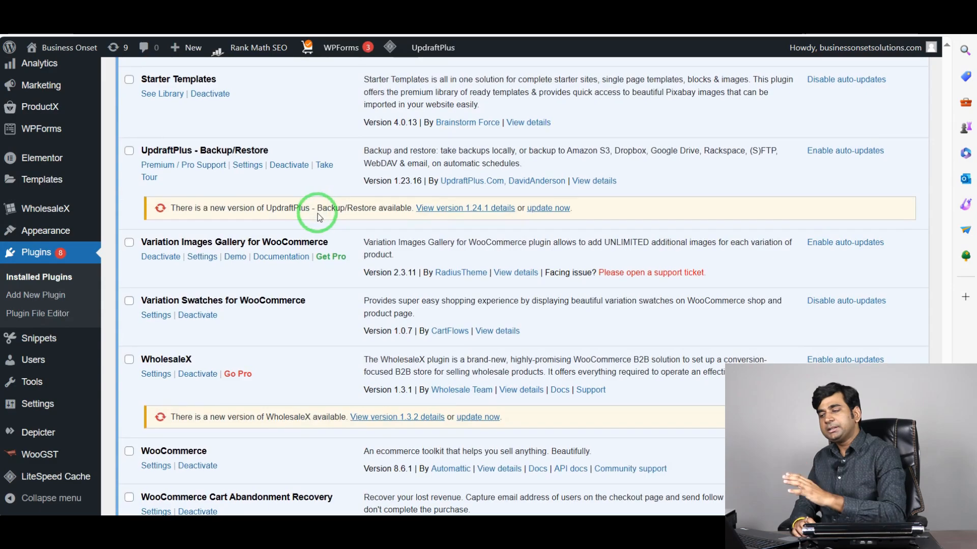
scroll(317, 212, up, 3)
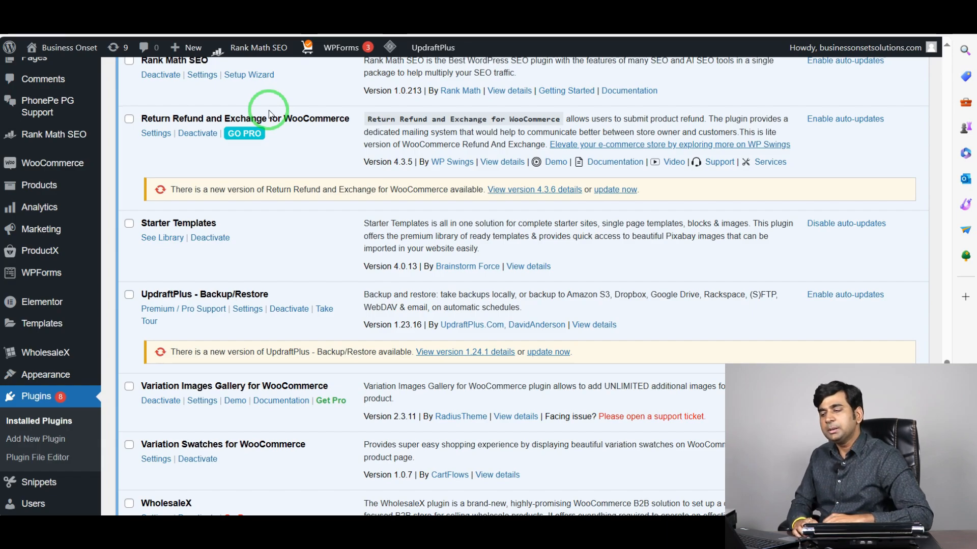
scroll(175, 212, down, 7)
scroll(190, 218, up, 20)
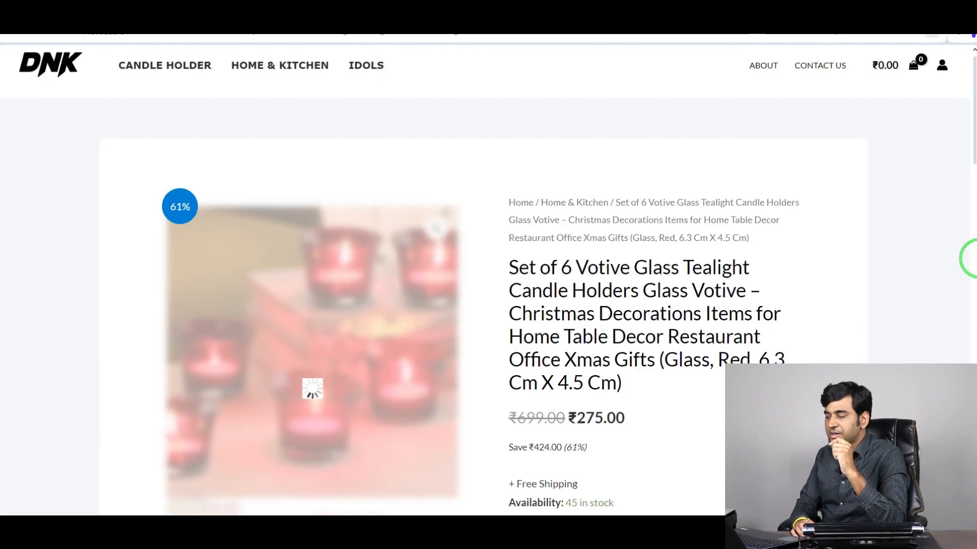
Step: Check the purchase buttons on the reloaded storefront page of the candle holder set
scroll(786, 327, down, 4)
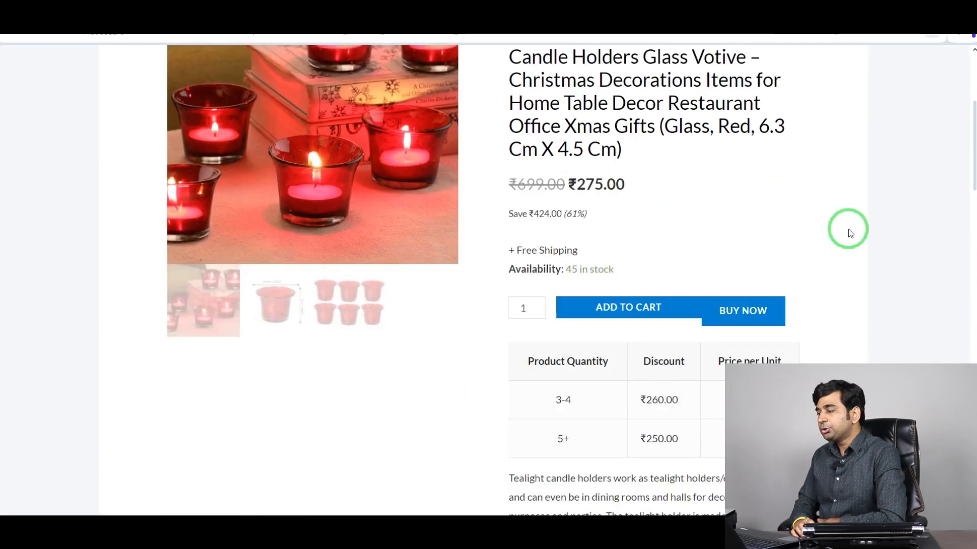
scroll(855, 219, down, 2)
scroll(816, 132, up, 1)
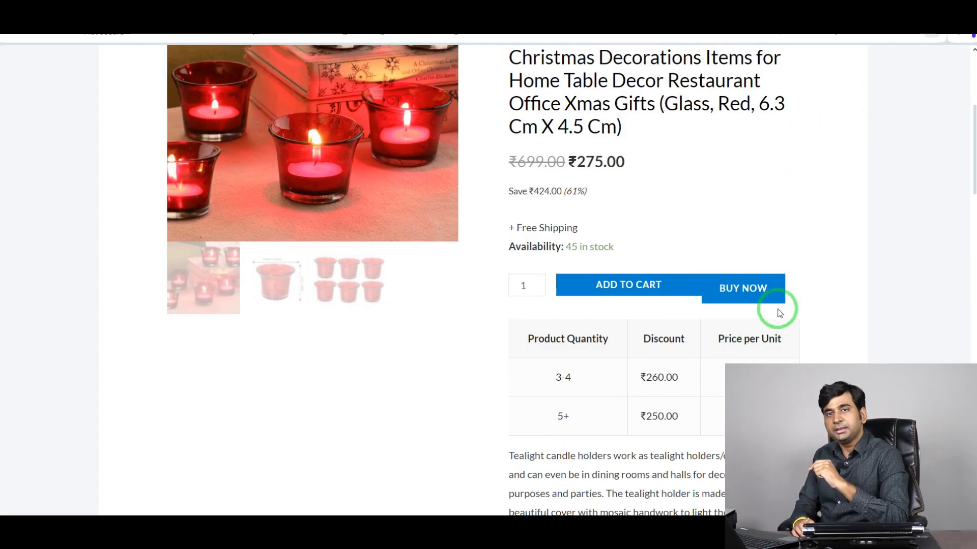
scroll(712, 313, up, 1)
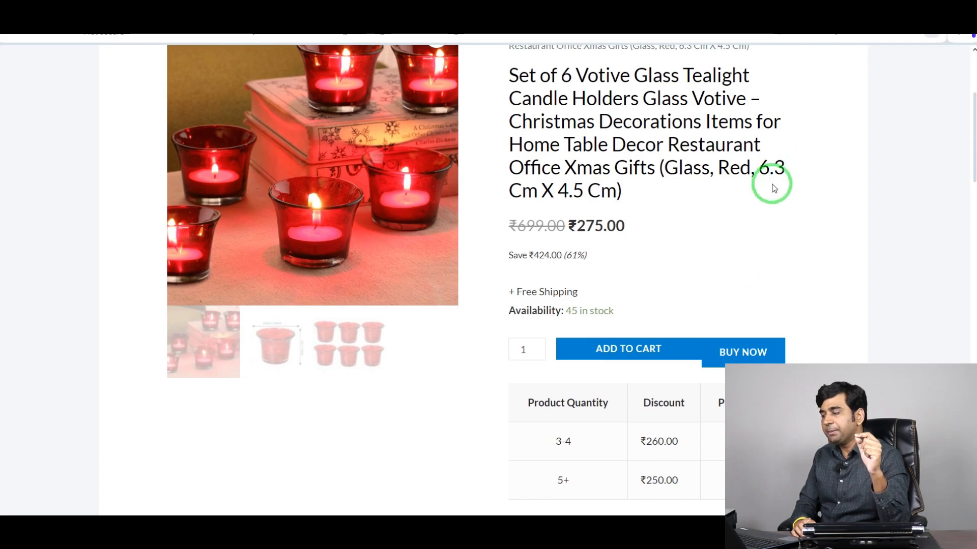
Step: Test Buy Now on the candle holder set and review the checkout's billing fields, order summary and payment options
click(747, 352)
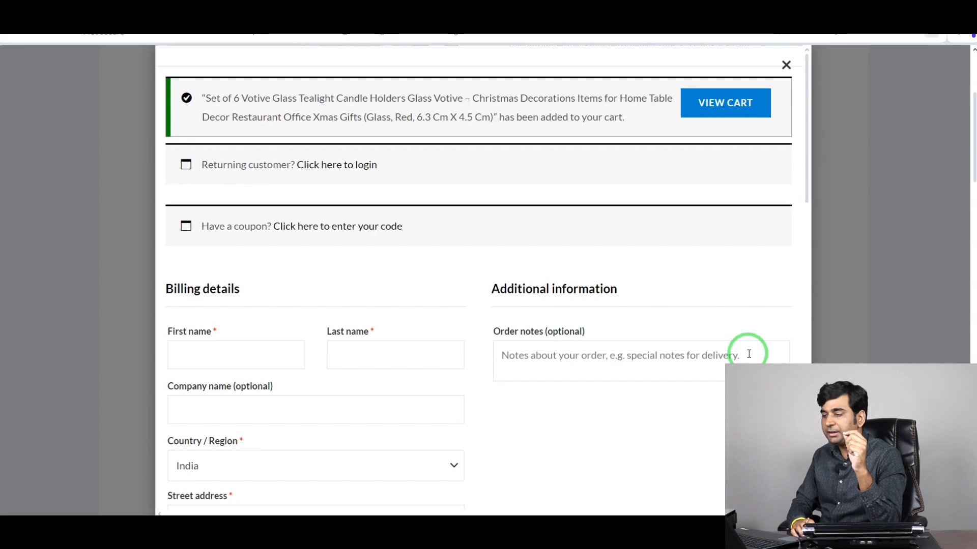
scroll(749, 353, down, 14)
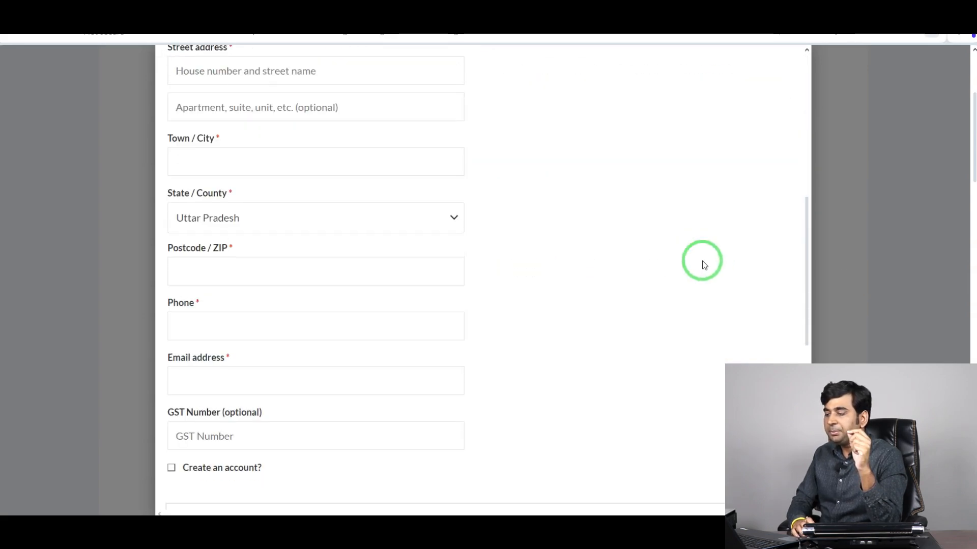
scroll(596, 367, down, 5)
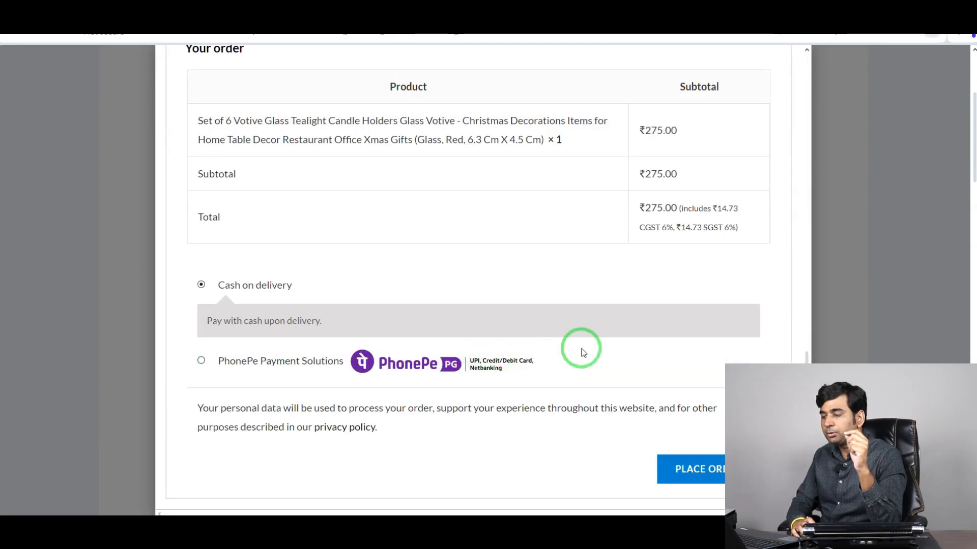
Step: Look back over the checkout pop-up's billing details and added-to-cart section, and close the pop-up
scroll(389, 469, up, 19)
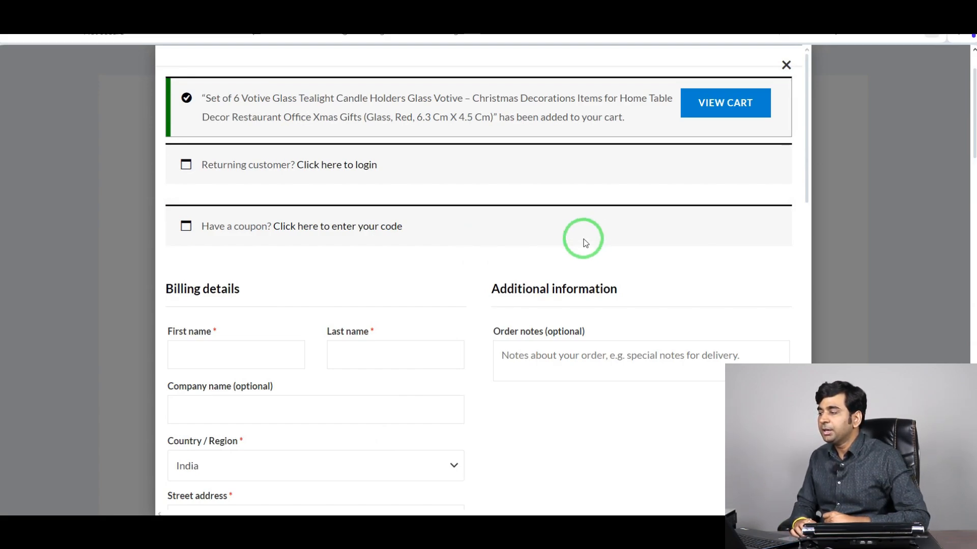
scroll(584, 235, down, 8)
scroll(723, 175, up, 5)
scroll(722, 176, up, 3)
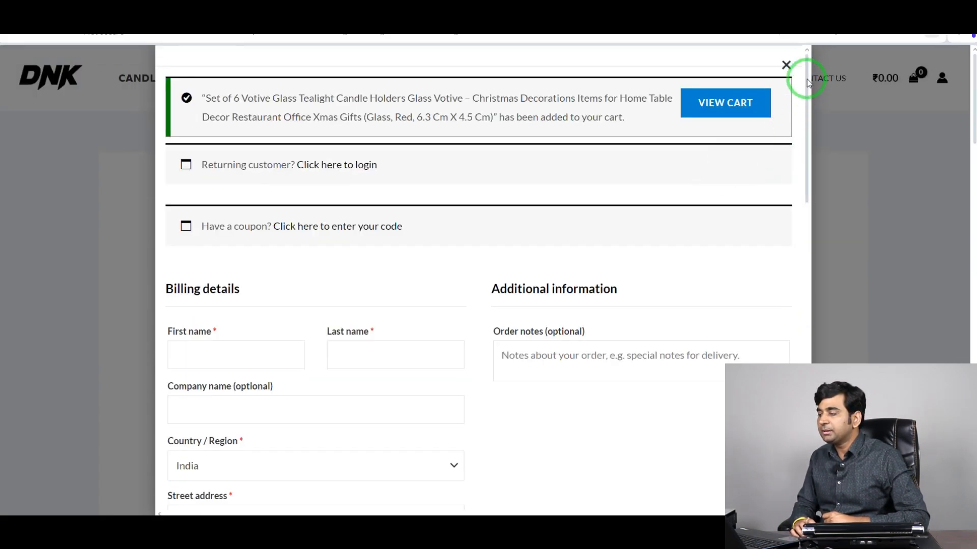
click(786, 64)
scroll(769, 193, down, 5)
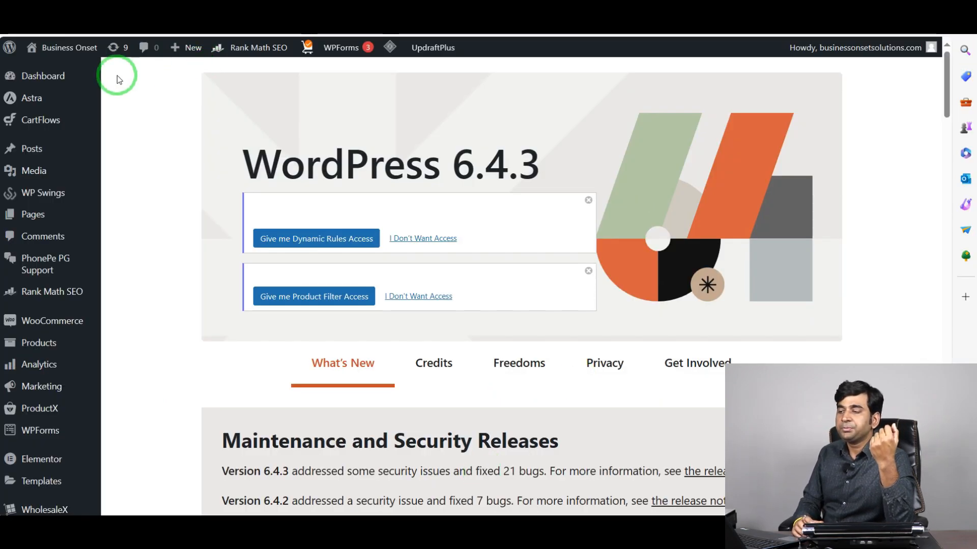
Step: Switch to the WordPress admin and open the General Settings for the Buy Now button in the WooCommerce settings
mouse_move(9, 48)
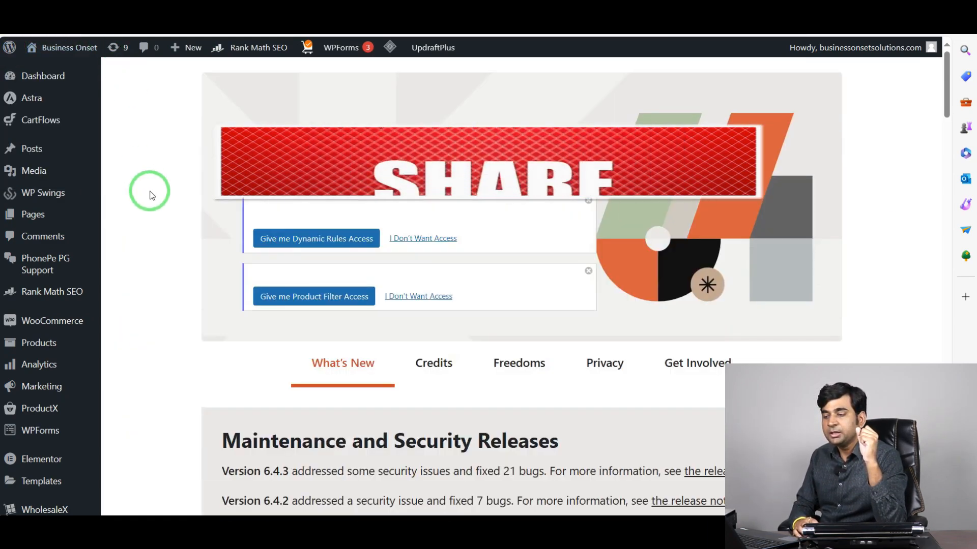
scroll(44, 239, down, 3)
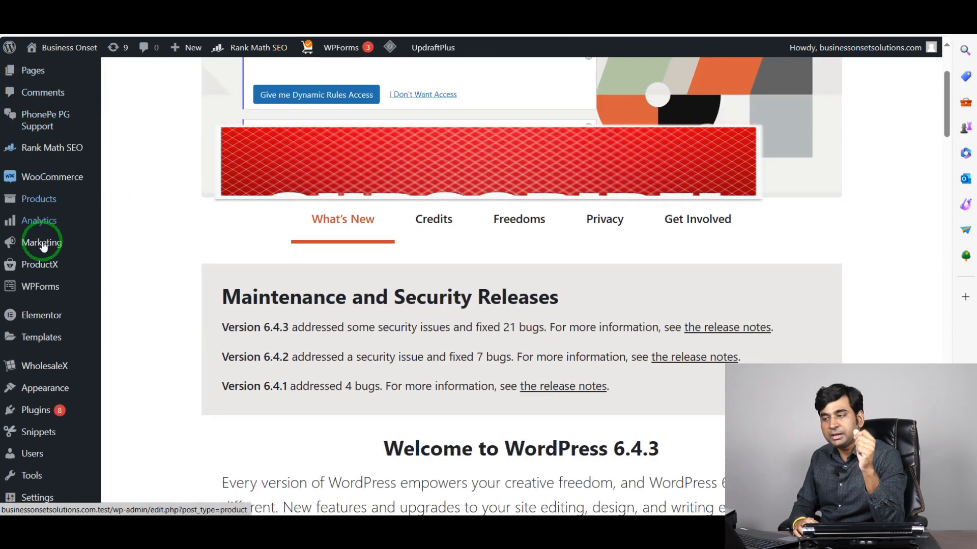
mouse_move(61, 185)
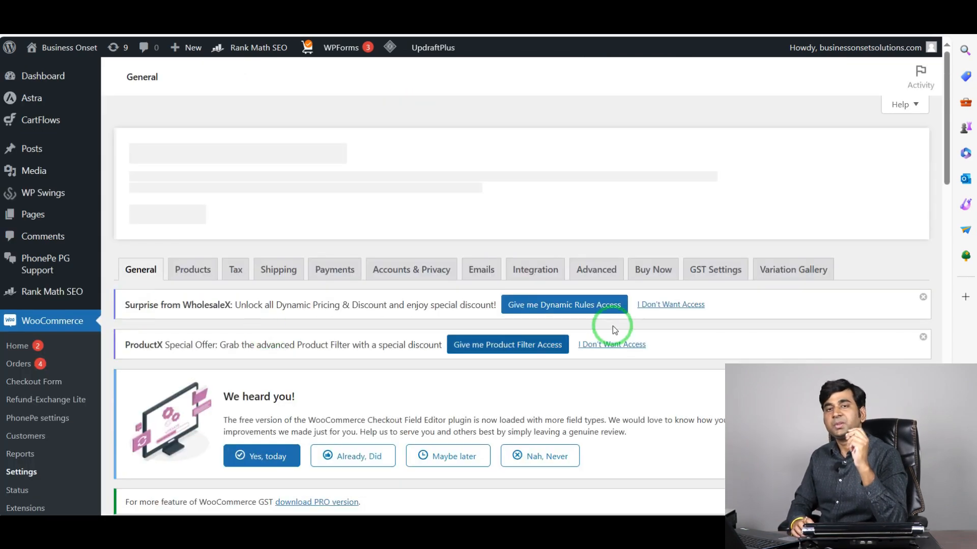
scroll(647, 175, down, 1)
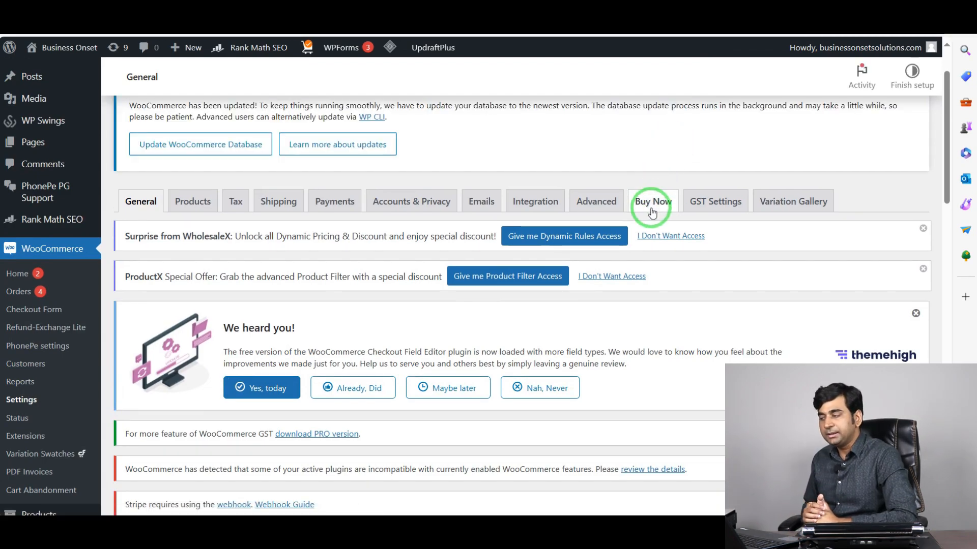
click(653, 210)
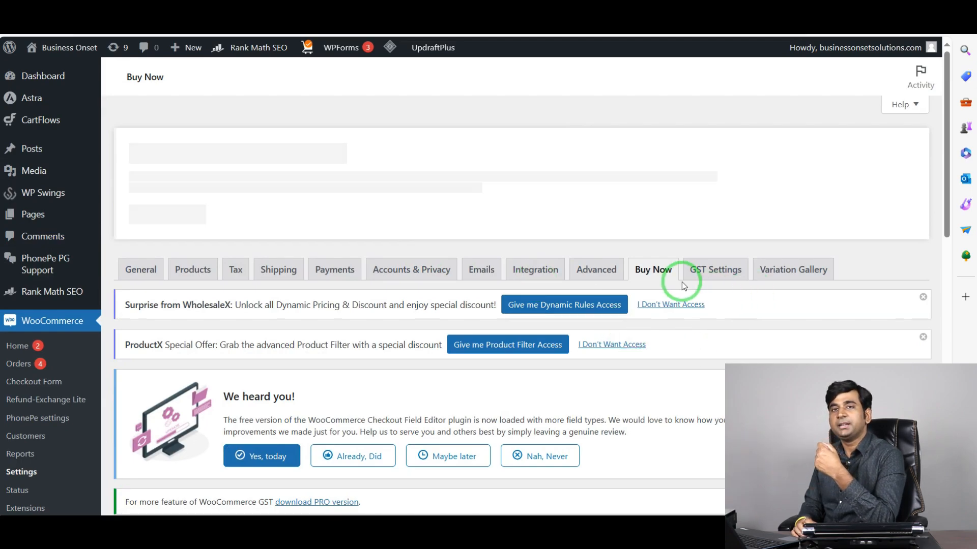
scroll(664, 198, down, 1)
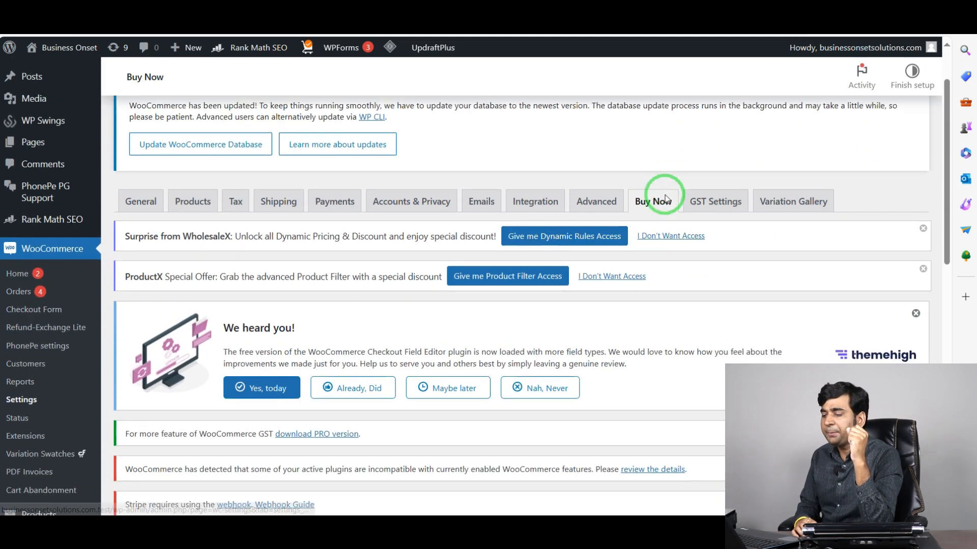
scroll(665, 193, down, 10)
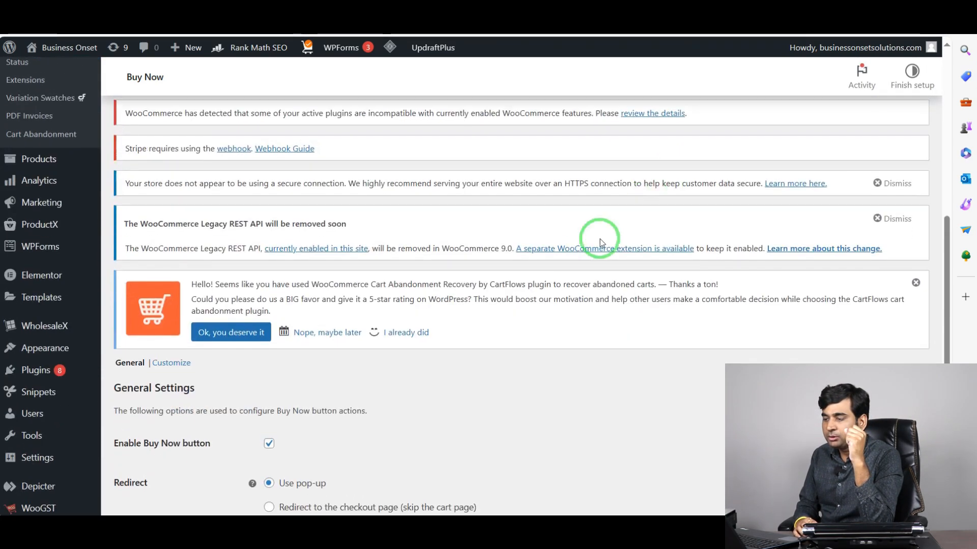
scroll(474, 299, down, 1)
scroll(430, 210, down, 1)
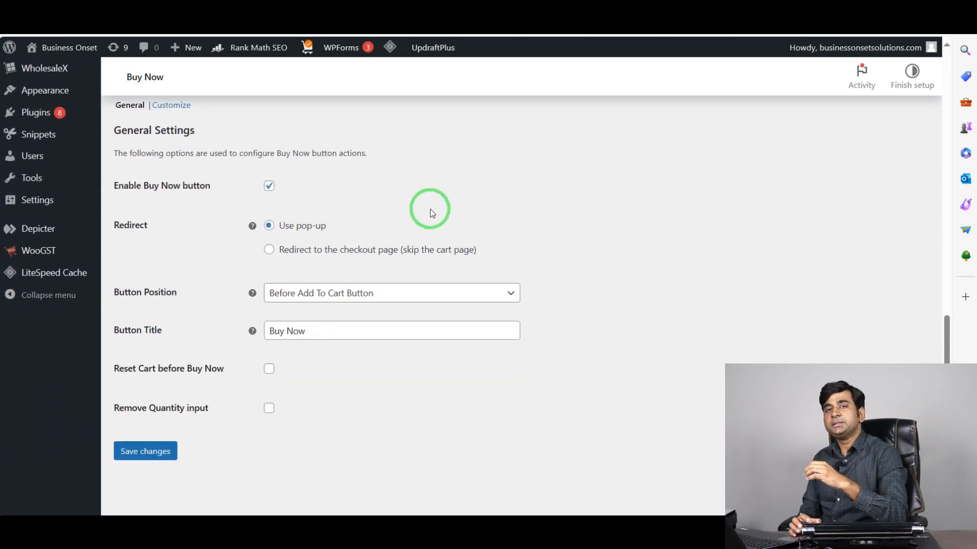
Step: Set the Buy Now redirect to "Redirect to the checkout page (skip the cart page)", keep the position "Before Add To Cart Button", and save
scroll(431, 209, up, 1)
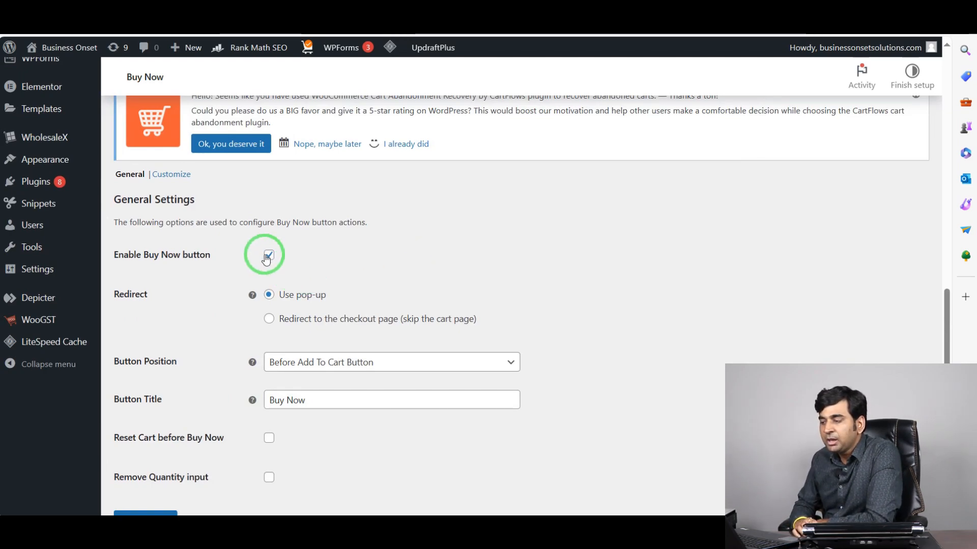
scroll(347, 260, down, 1)
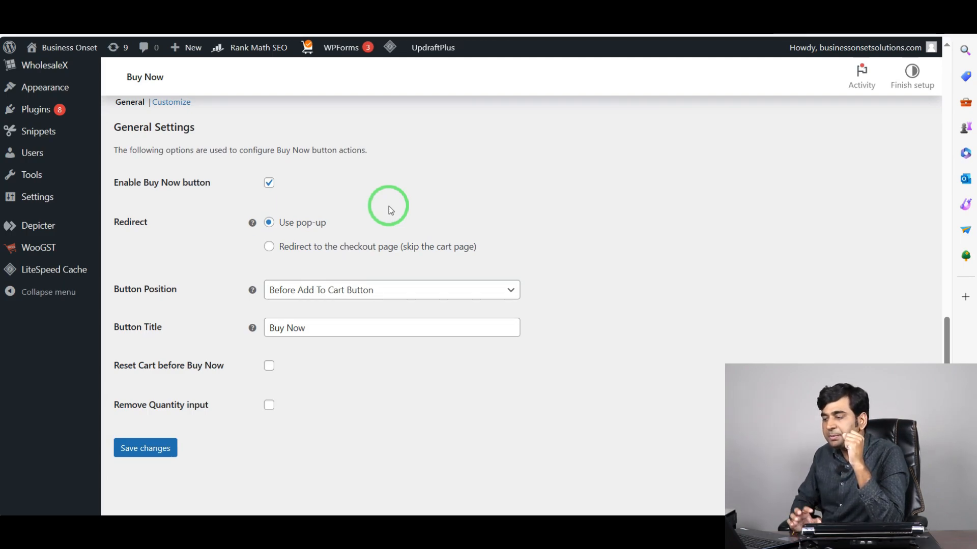
click(269, 247)
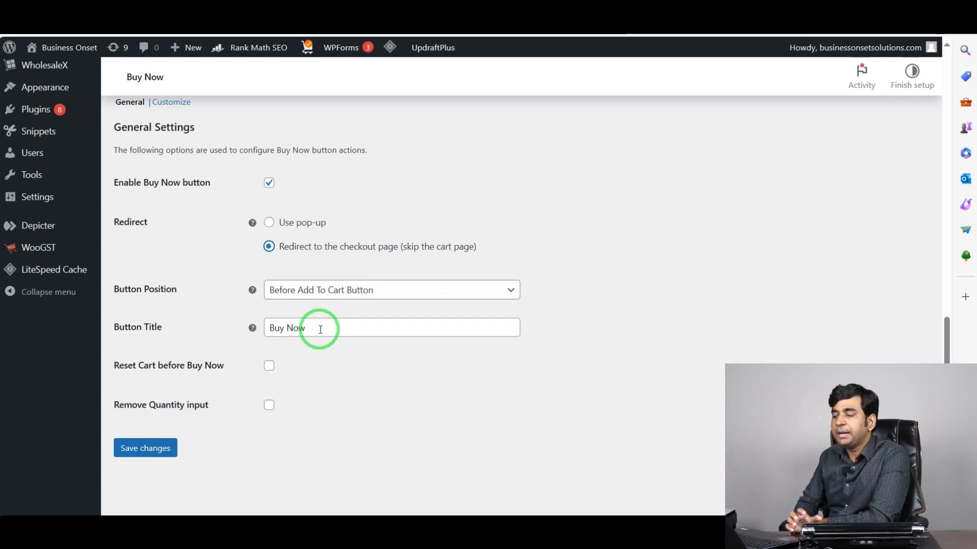
click(415, 288)
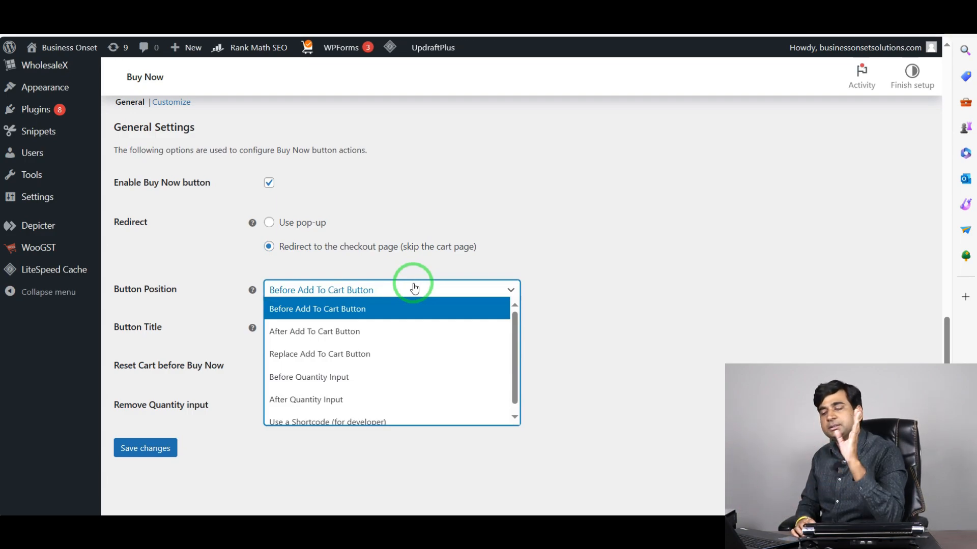
click(411, 282)
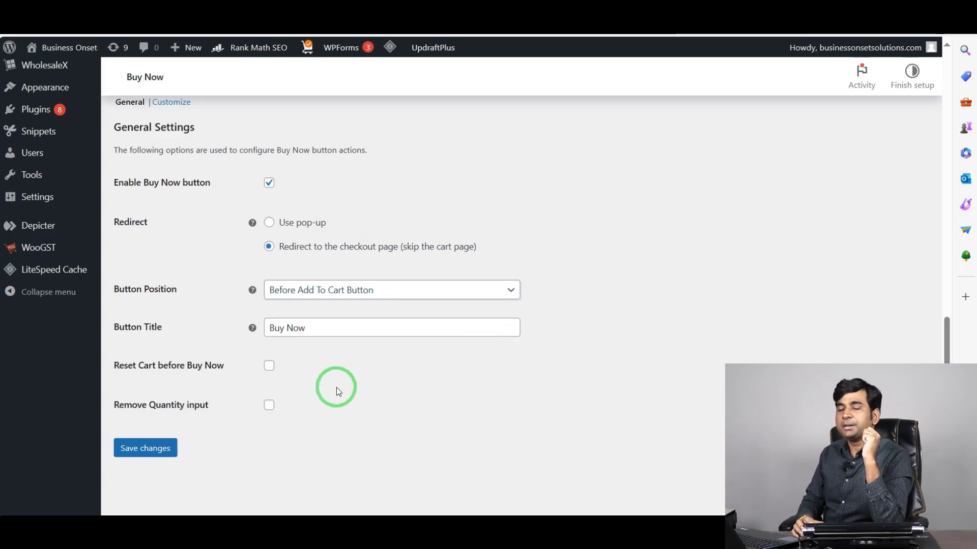
click(149, 451)
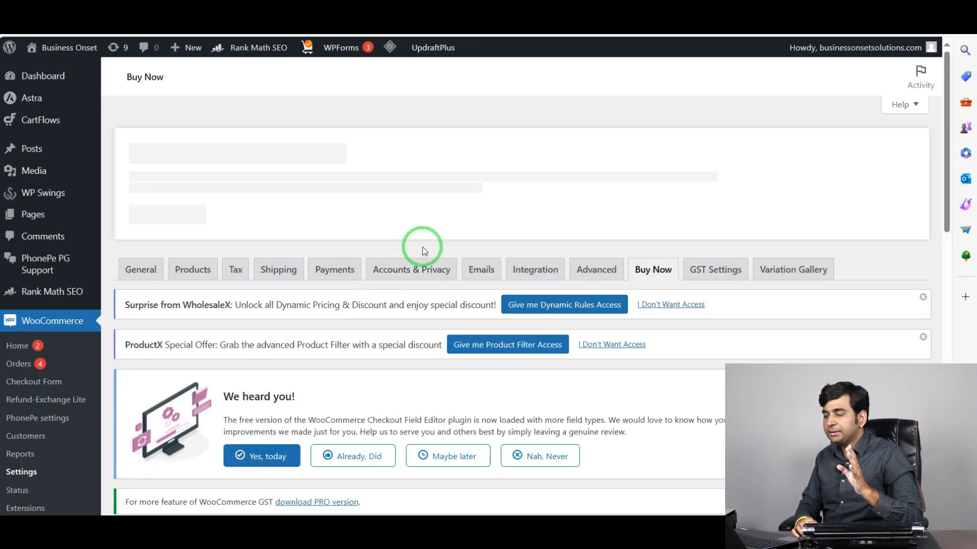
scroll(422, 246, down, 8)
scroll(422, 246, down, 4)
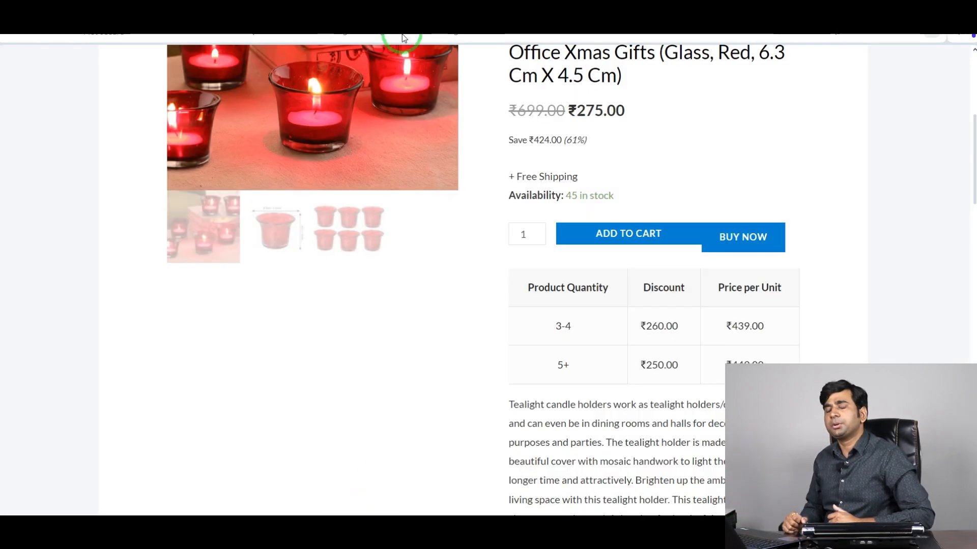
Step: Reload the candle holder set's storefront page and check the placement of its purchase buttons
click(403, 38)
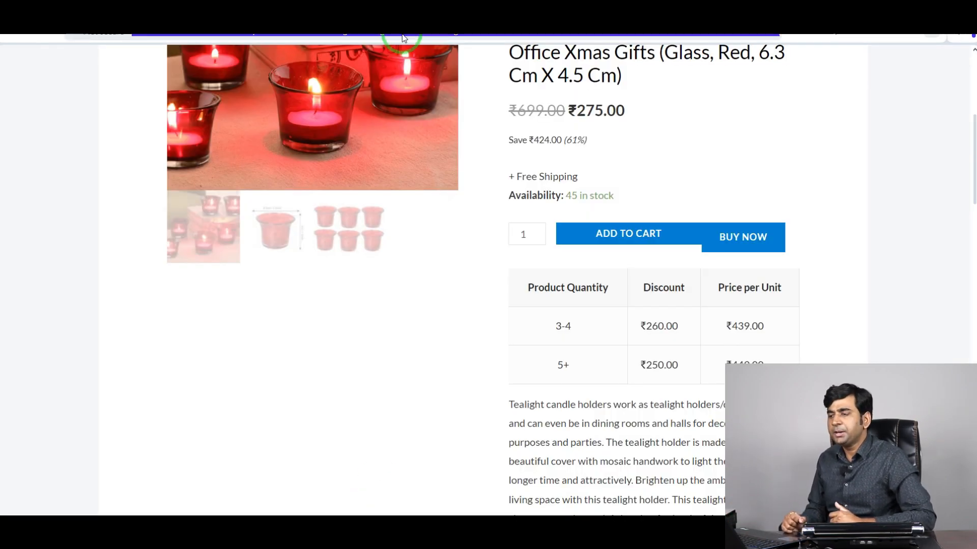
key(Return)
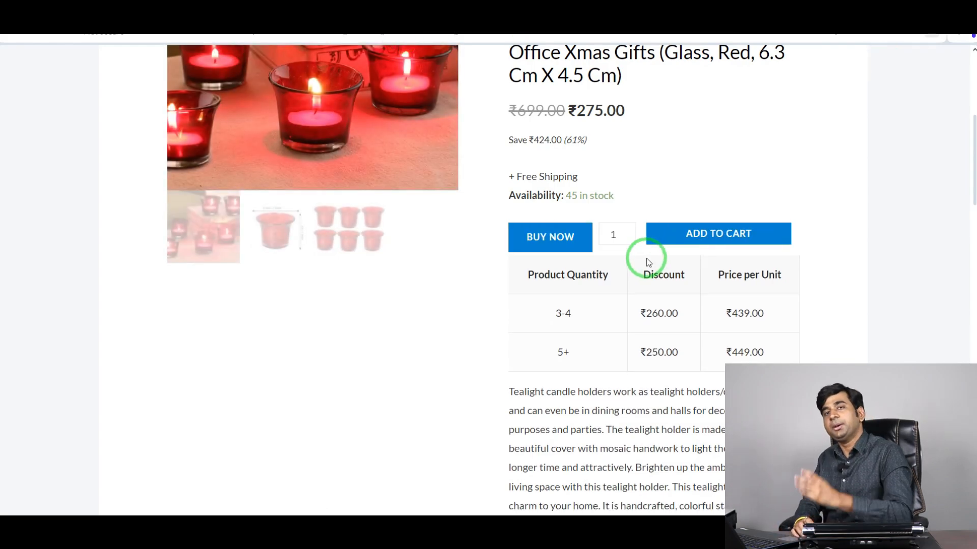
scroll(645, 258, down, 3)
scroll(646, 241, up, 4)
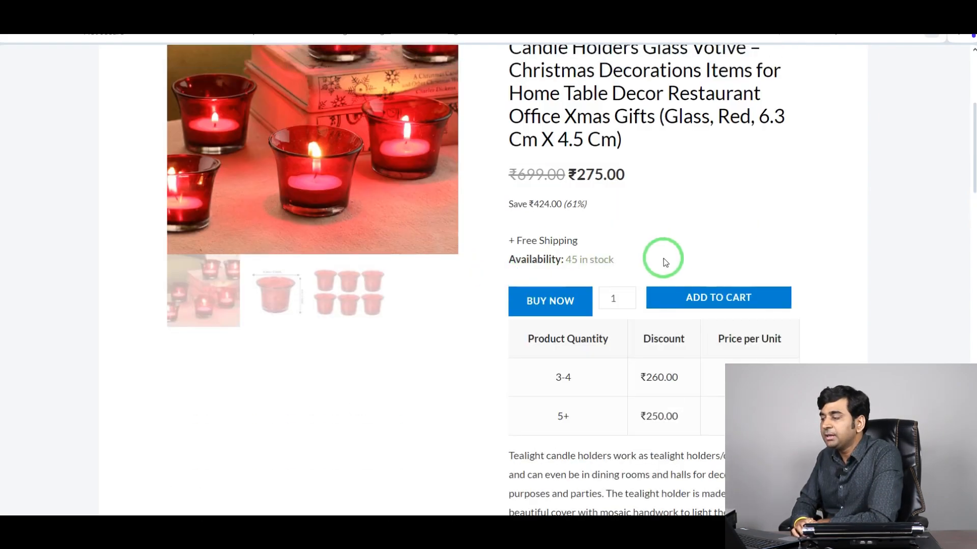
Step: Buy the candle holder set with Buy Now and review the checkout page's billing fields, order summary and payment options
click(548, 301)
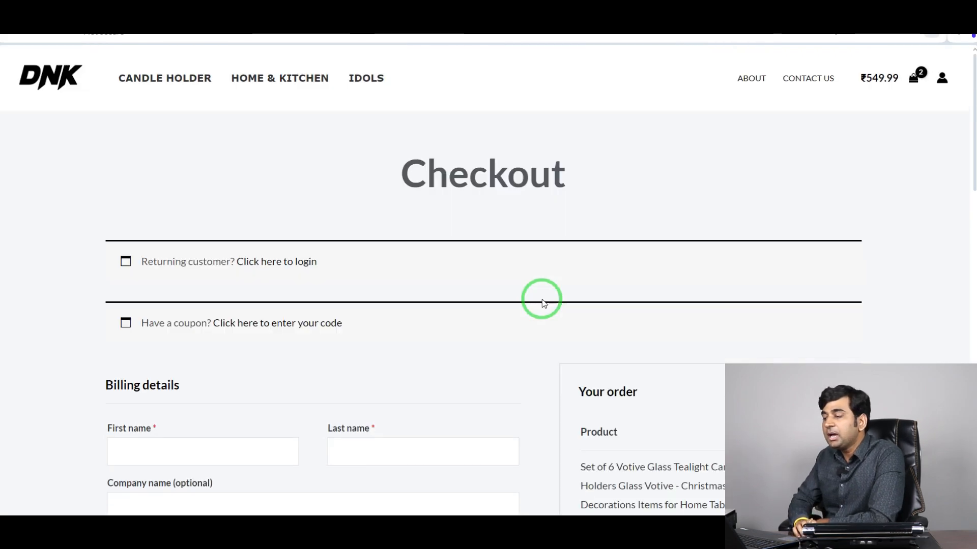
scroll(542, 304, down, 6)
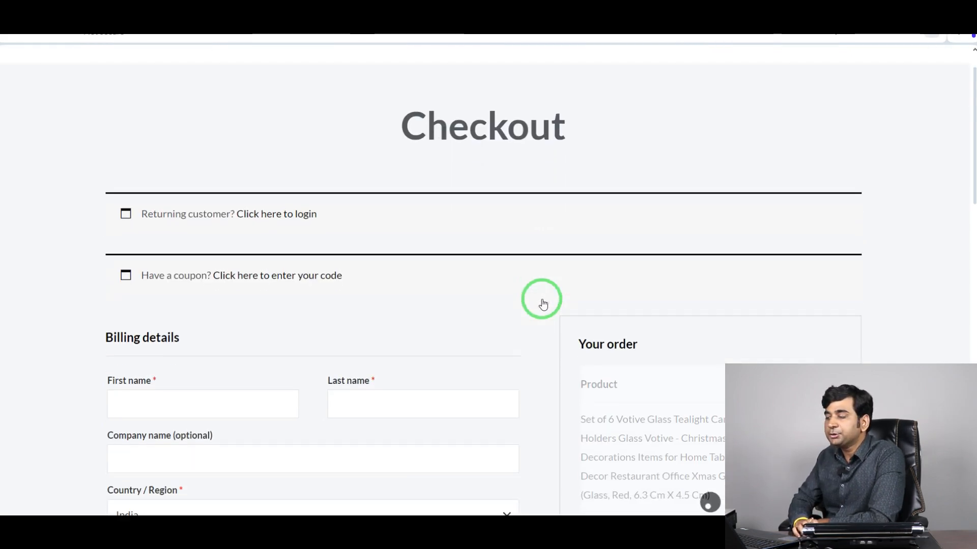
scroll(288, 246, down, 3)
scroll(565, 245, down, 5)
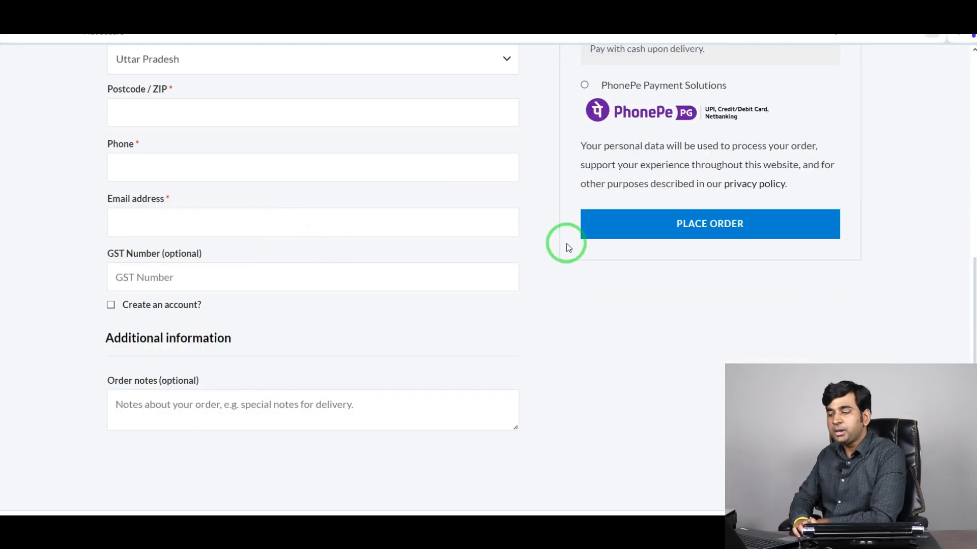
scroll(659, 251, up, 4)
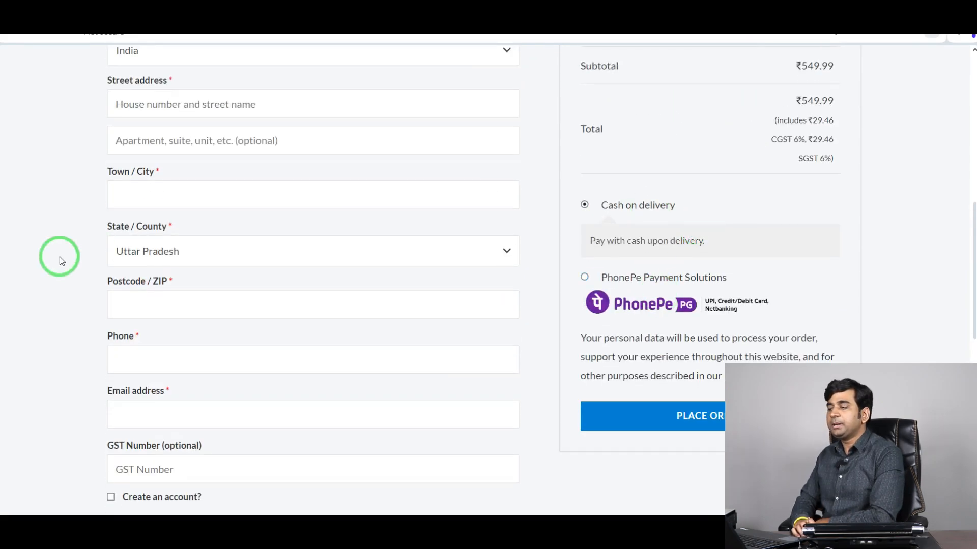
scroll(59, 258, up, 5)
scroll(381, 194, down, 6)
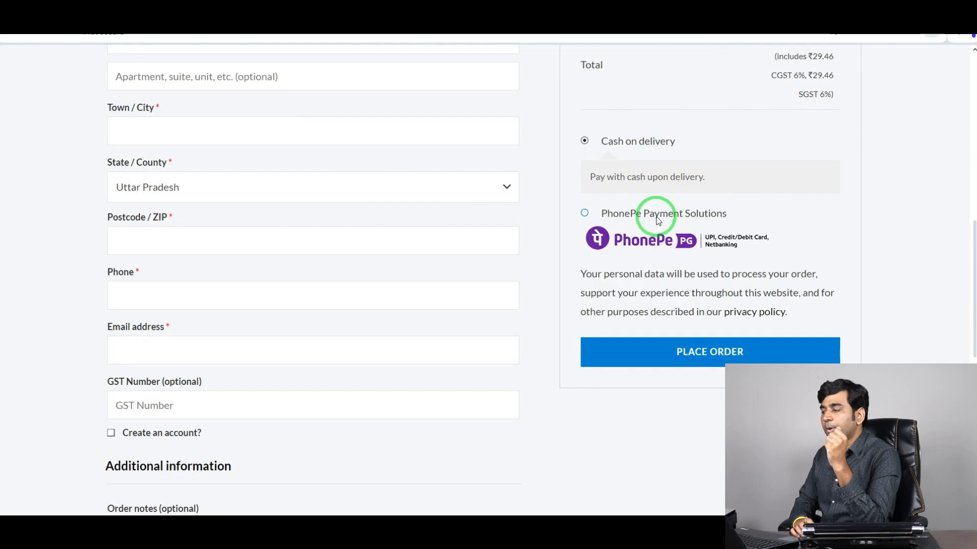
scroll(731, 312, up, 5)
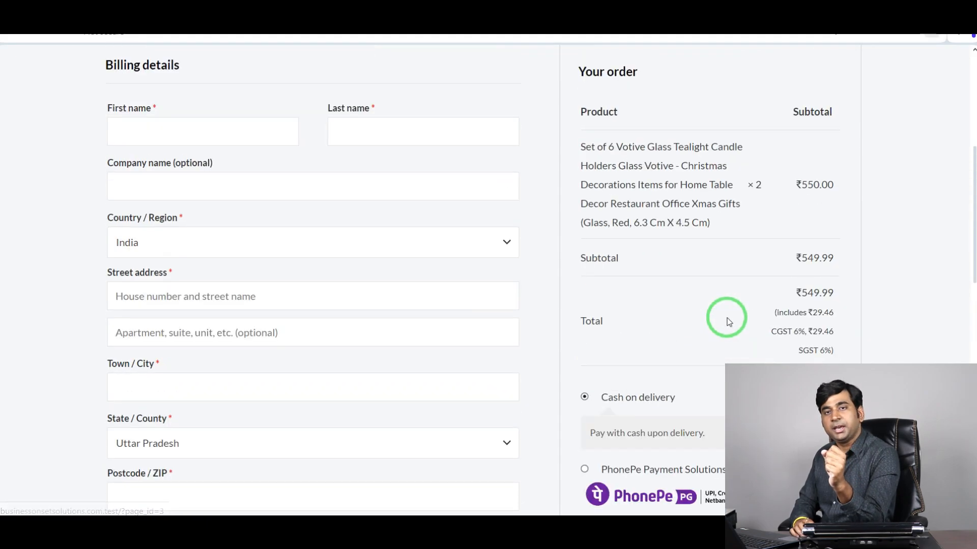
scroll(804, 323, up, 3)
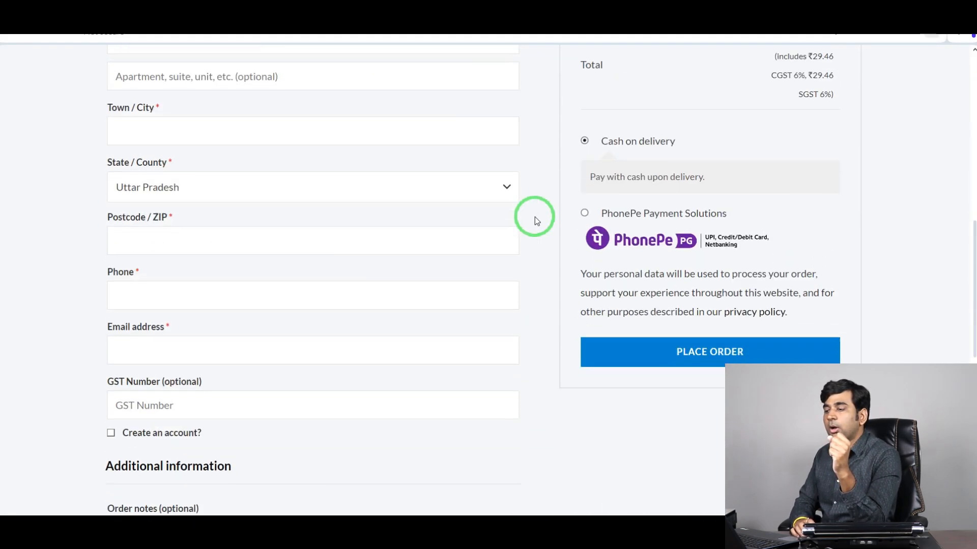
scroll(535, 217, up, 11)
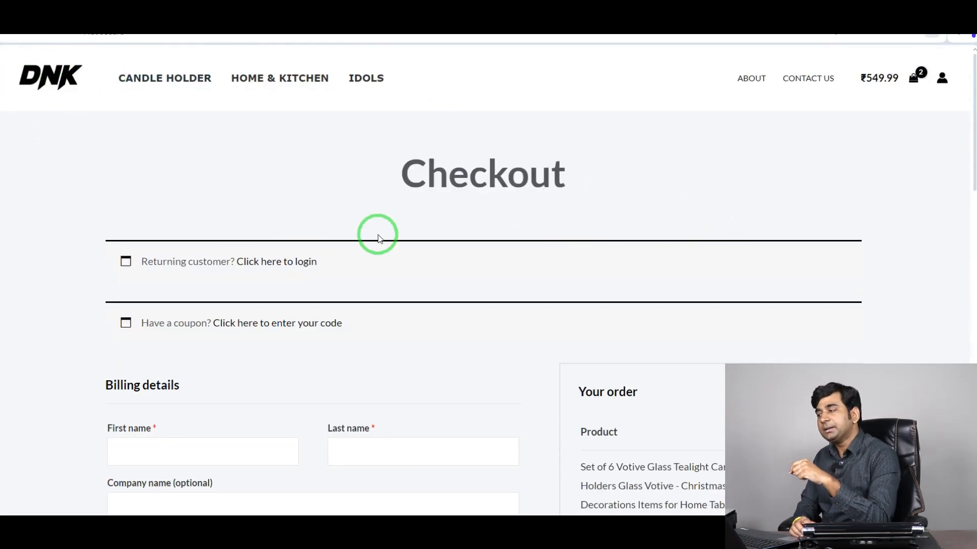
Step: Return to the candle holder set's product page, add one set to the cart and view the cart page
key(alt+Left)
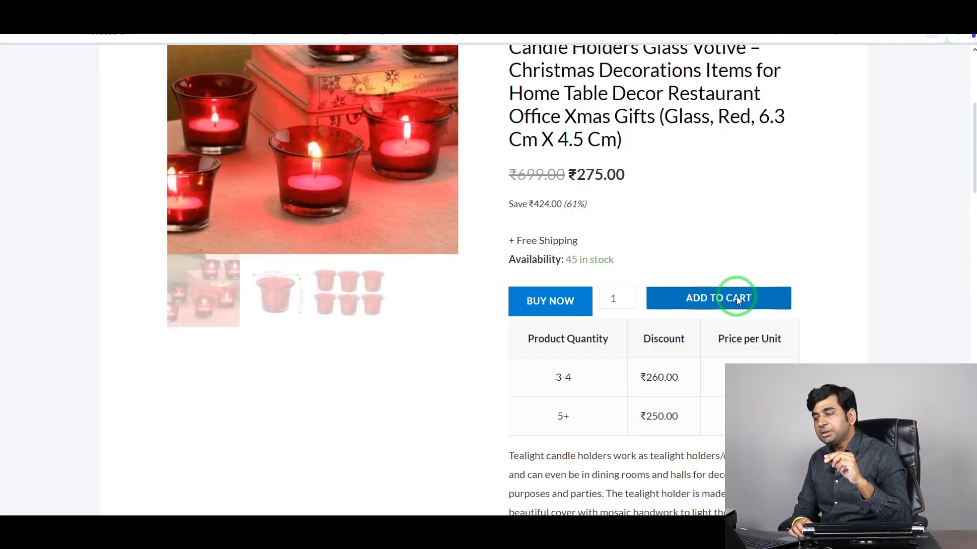
click(737, 300)
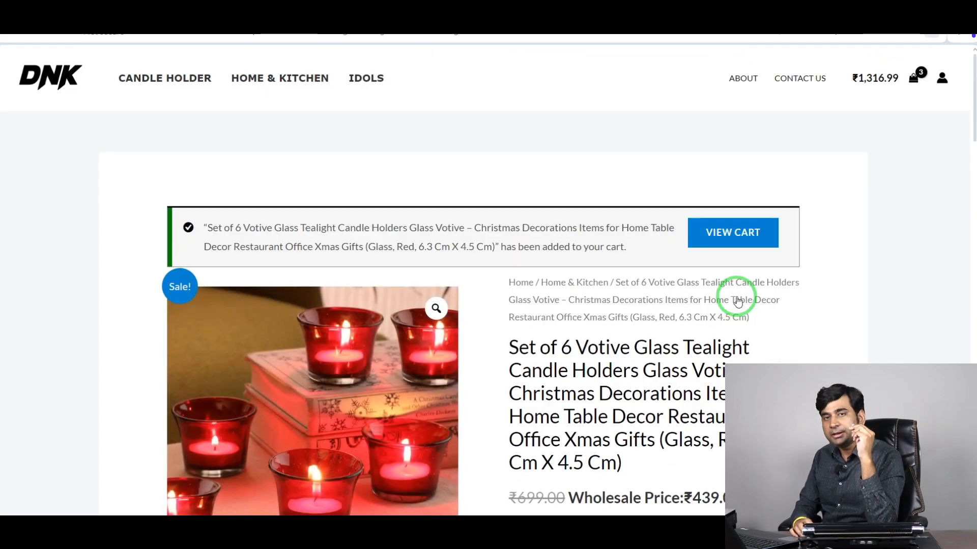
scroll(737, 300, down, 3)
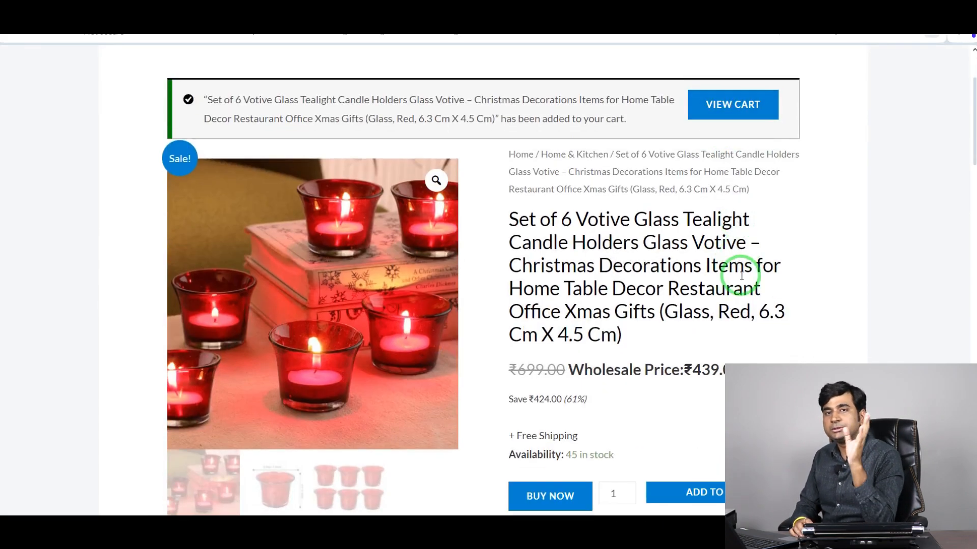
scroll(886, 194, up, 3)
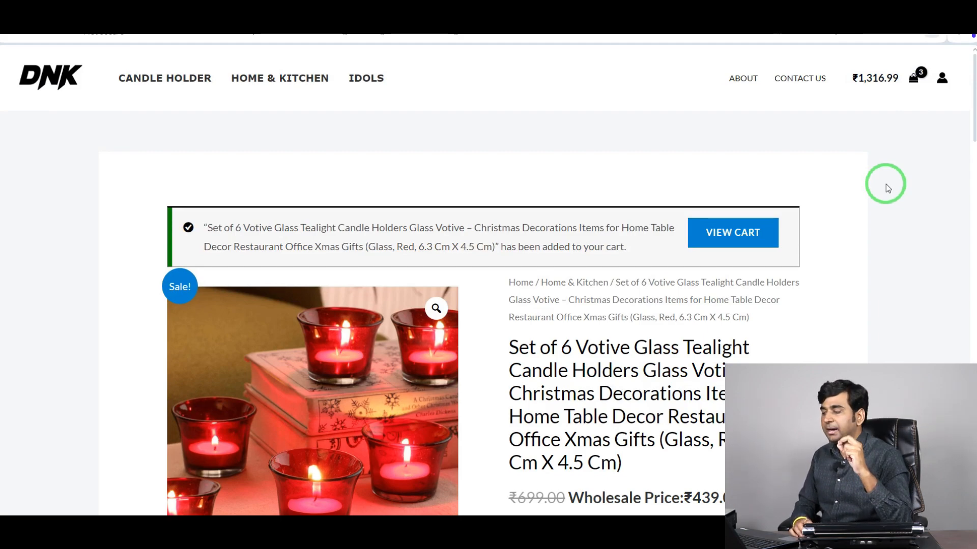
scroll(888, 178, down, 4)
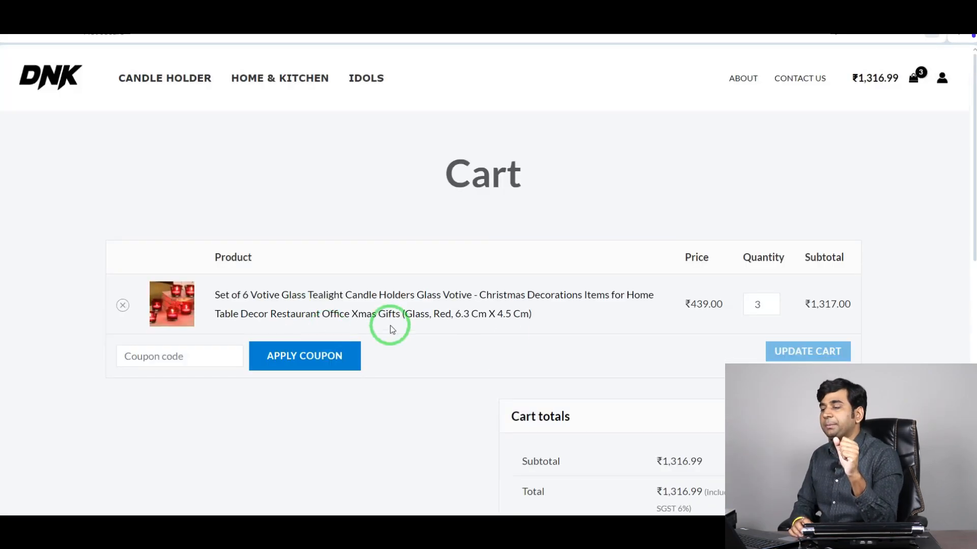
scroll(390, 327, up, 4)
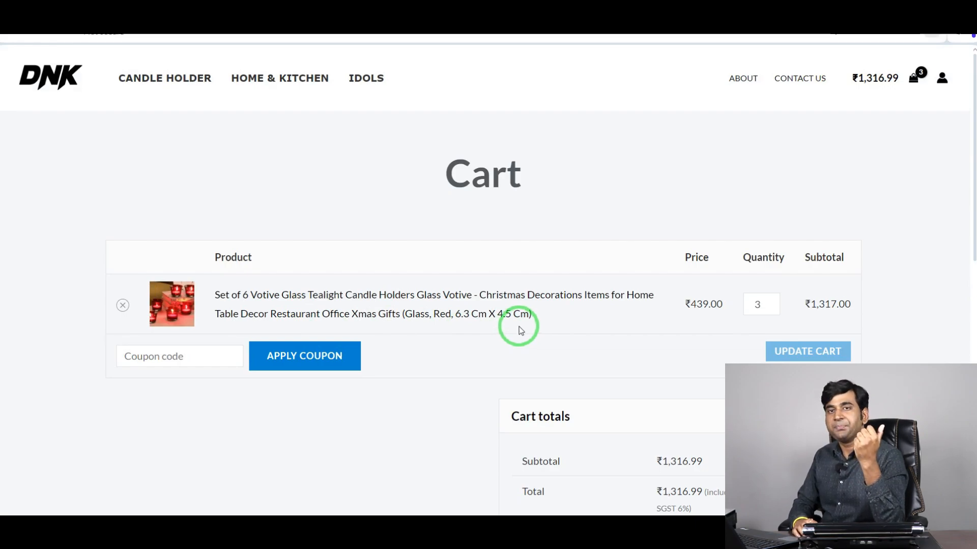
Step: Go back from the cart to the candle holder set's product page and examine its Buy Now and Add to Cart buttons
click(4, 39)
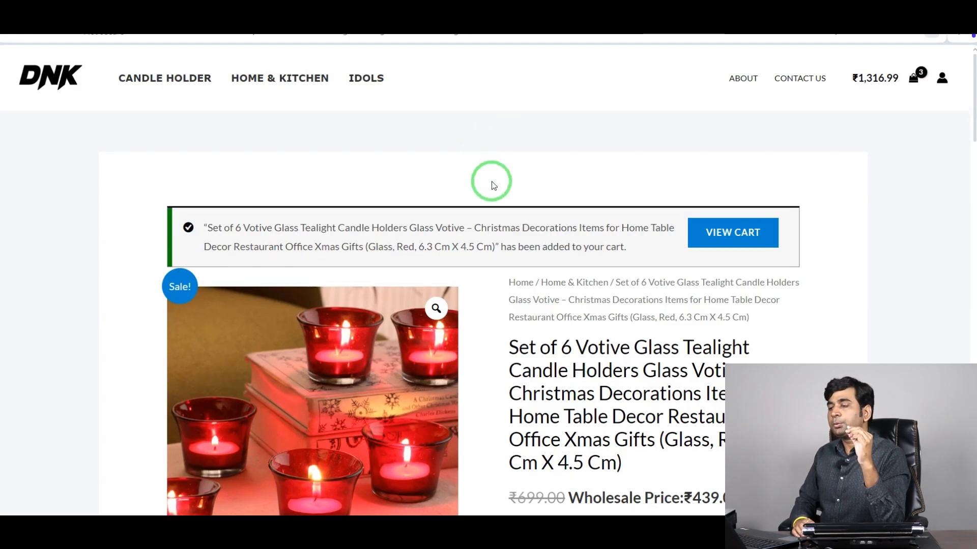
scroll(512, 239, down, 2)
scroll(516, 245, up, 1)
scroll(515, 245, down, 5)
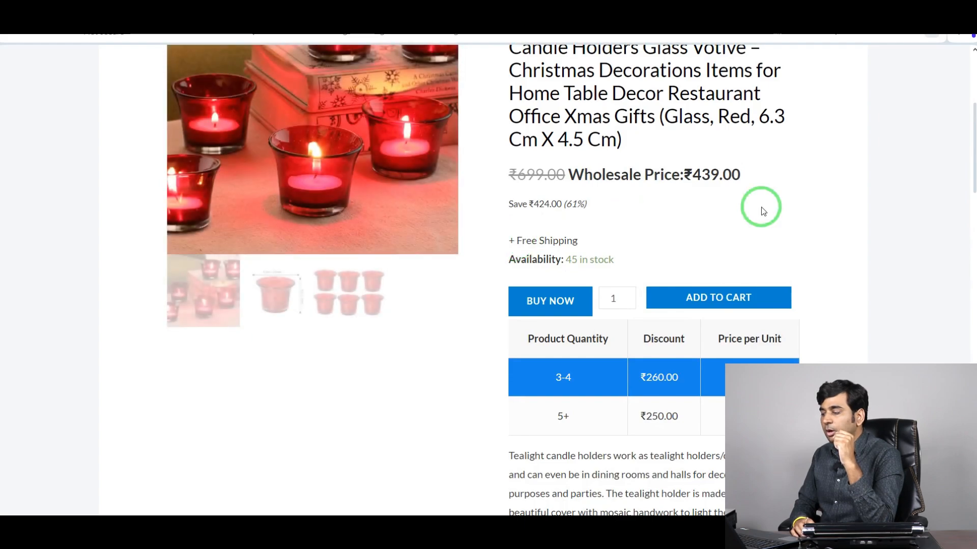
scroll(824, 205, up, 2)
scroll(816, 208, down, 2)
scroll(534, 464, up, 2)
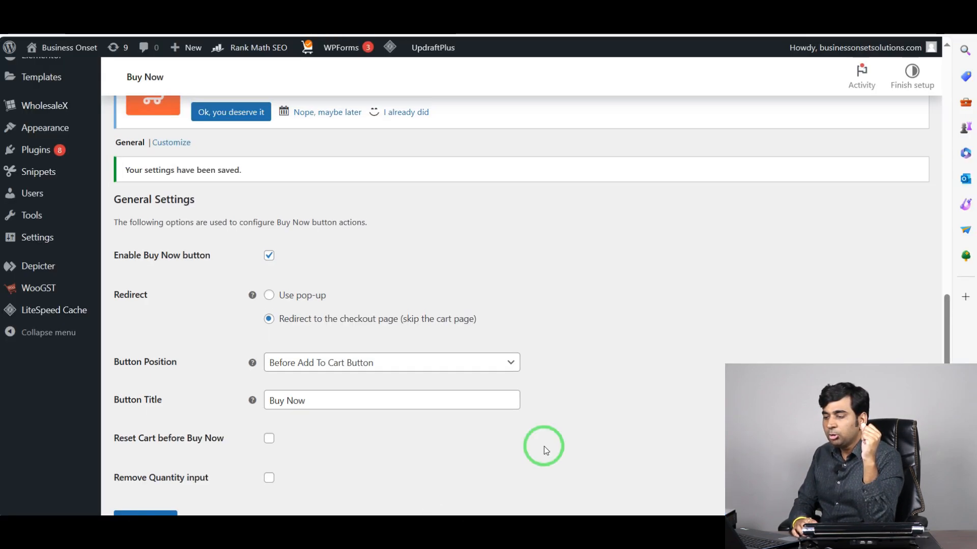
Step: Set the Buy Now button position to "After Add To Cart Button", save, and check the placement on the candle holder set's product page
scroll(542, 447, down, 1)
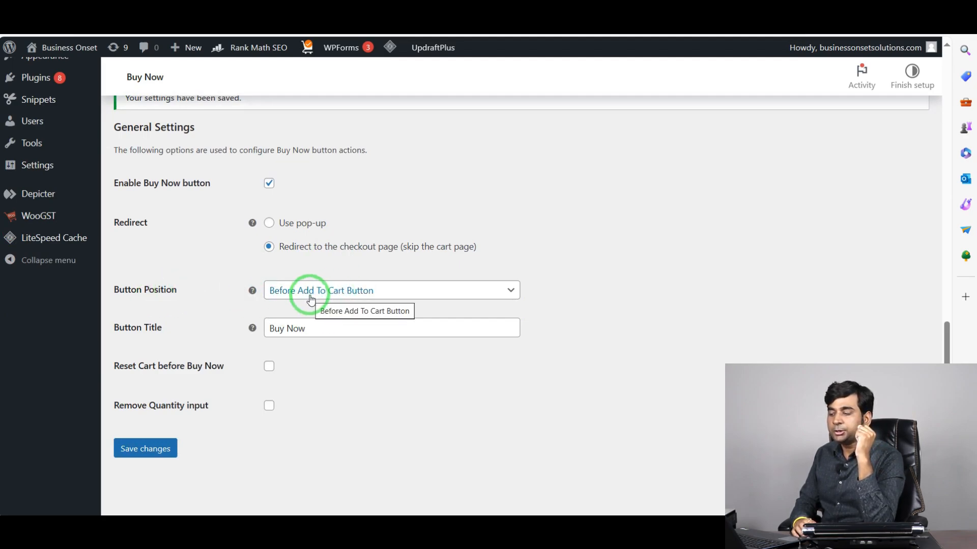
click(401, 295)
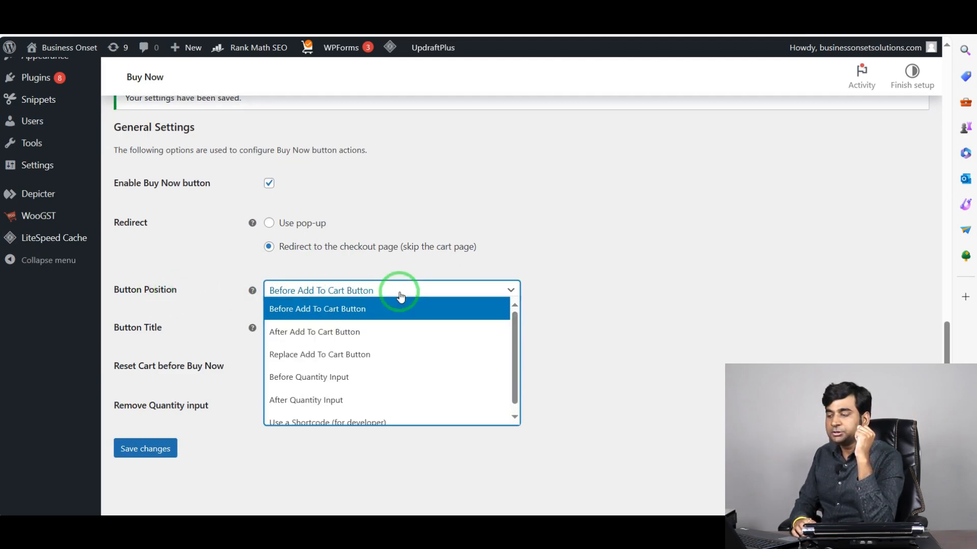
click(323, 331)
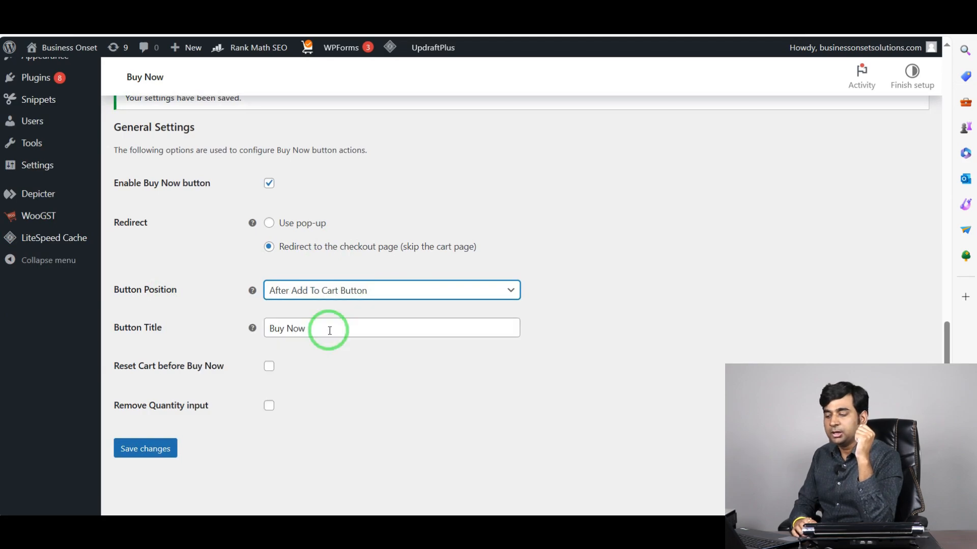
click(147, 449)
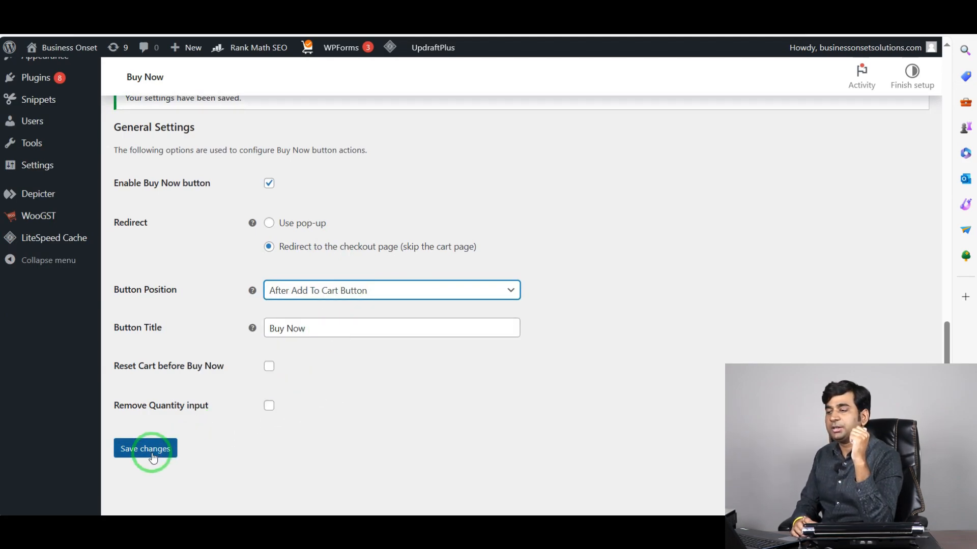
click(491, 20)
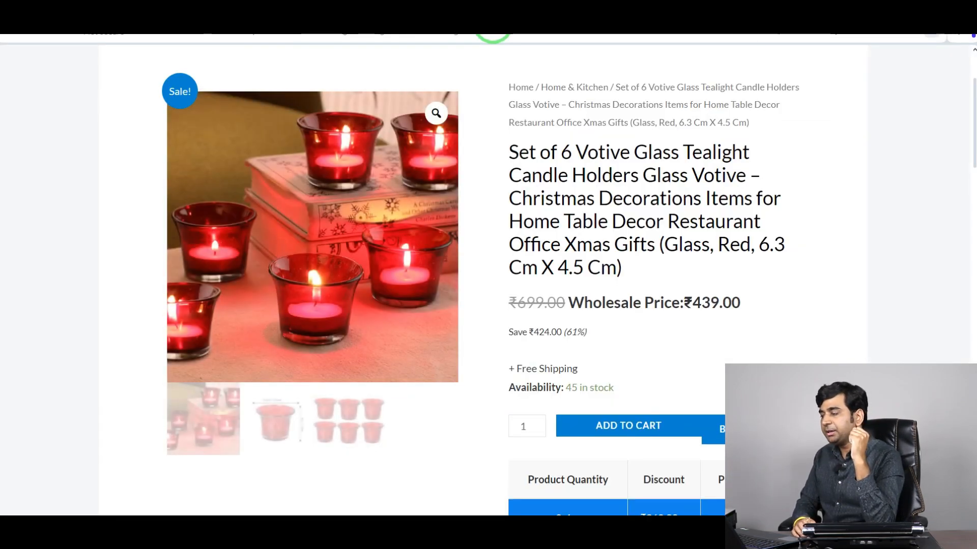
scroll(676, 153, down, 3)
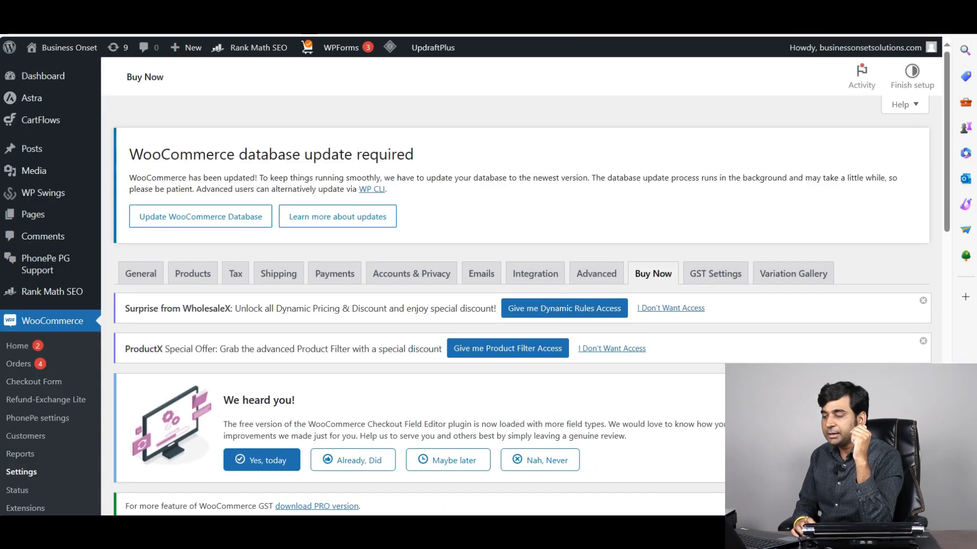
Step: Return to the Buy Now settings and open their Customize section
scroll(340, 395, down, 10)
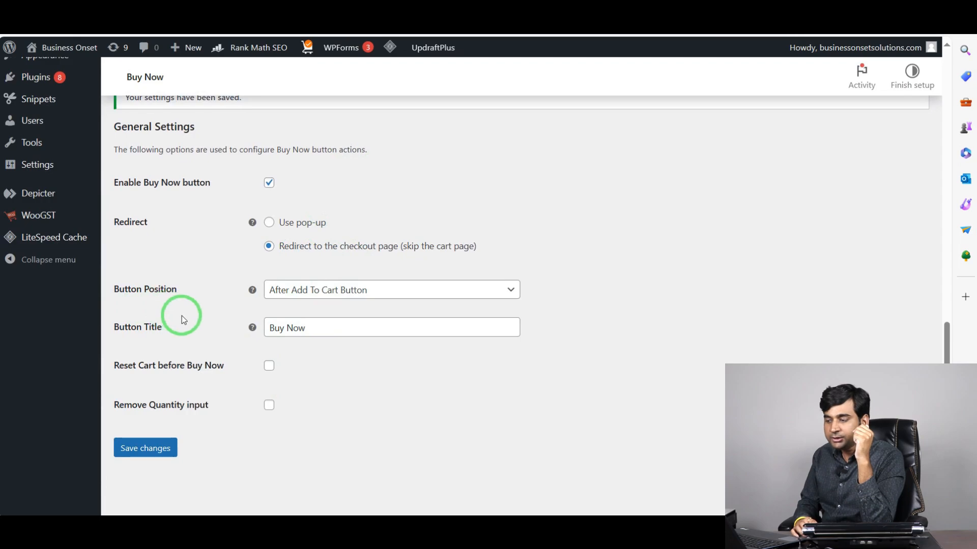
scroll(181, 316, up, 3)
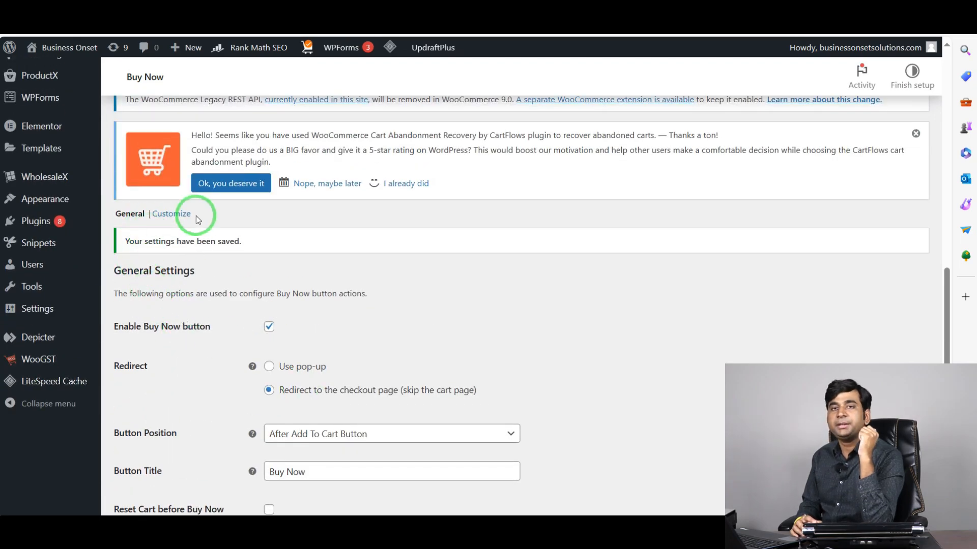
click(178, 216)
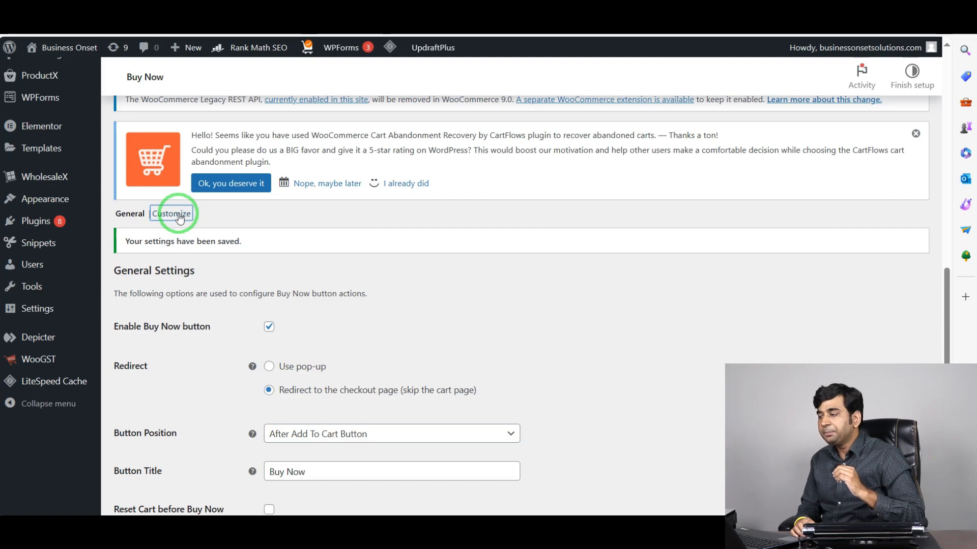
scroll(610, 191, up, 4)
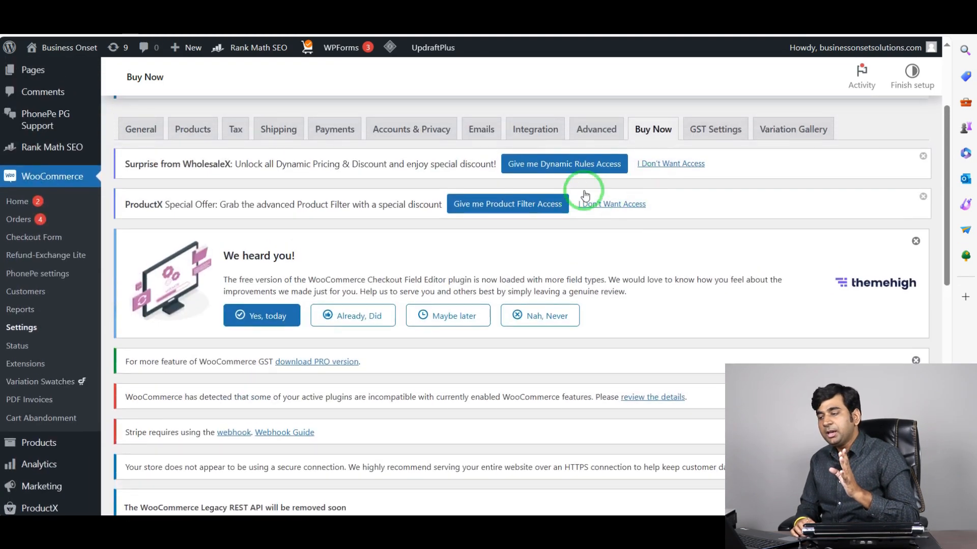
click(651, 127)
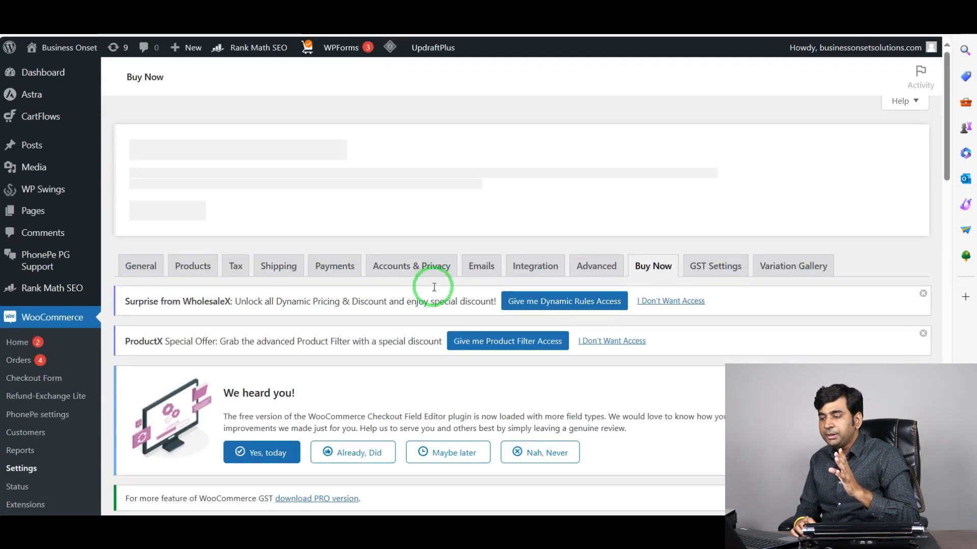
scroll(361, 327, down, 4)
scroll(212, 305, up, 5)
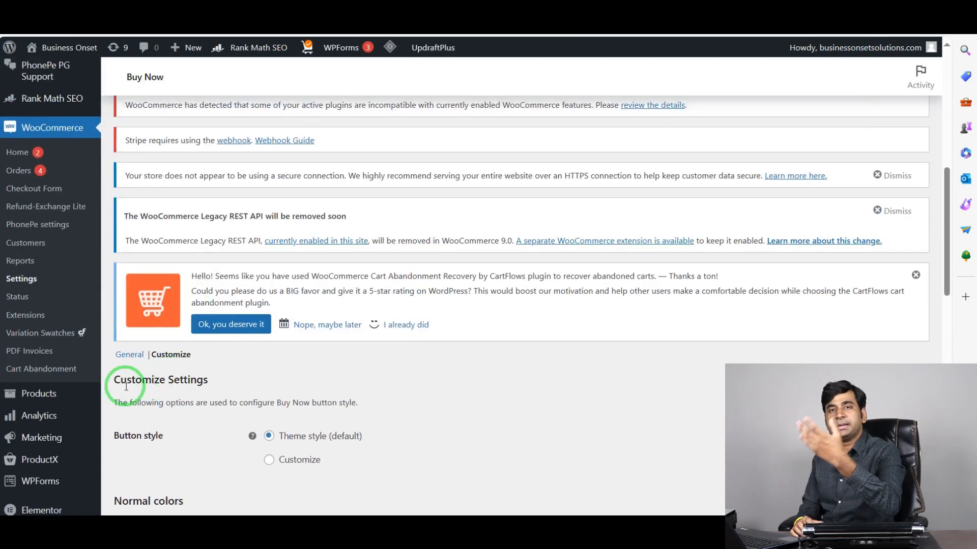
Step: Examine the Buy Now button's style choices and its normal and hover color options
scroll(126, 379, down, 1)
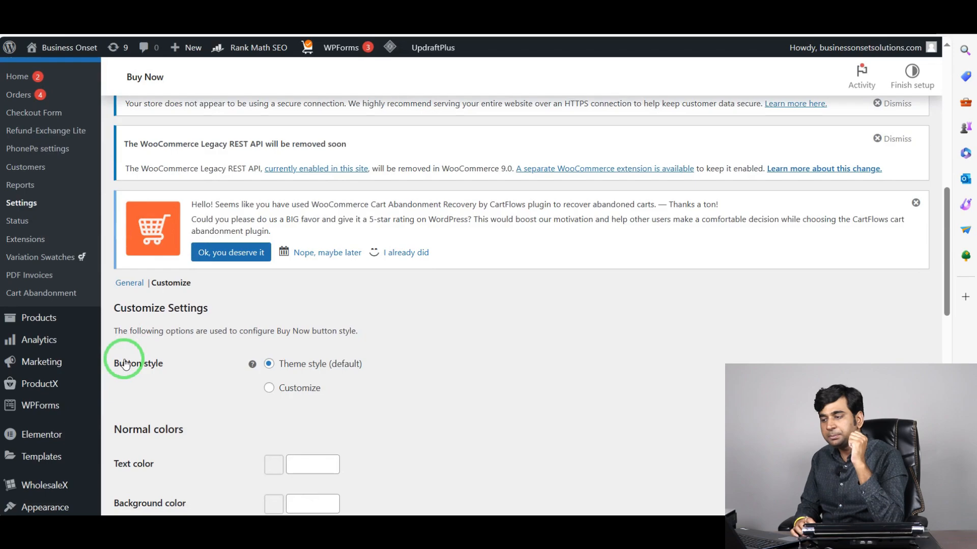
scroll(124, 363, up, 2)
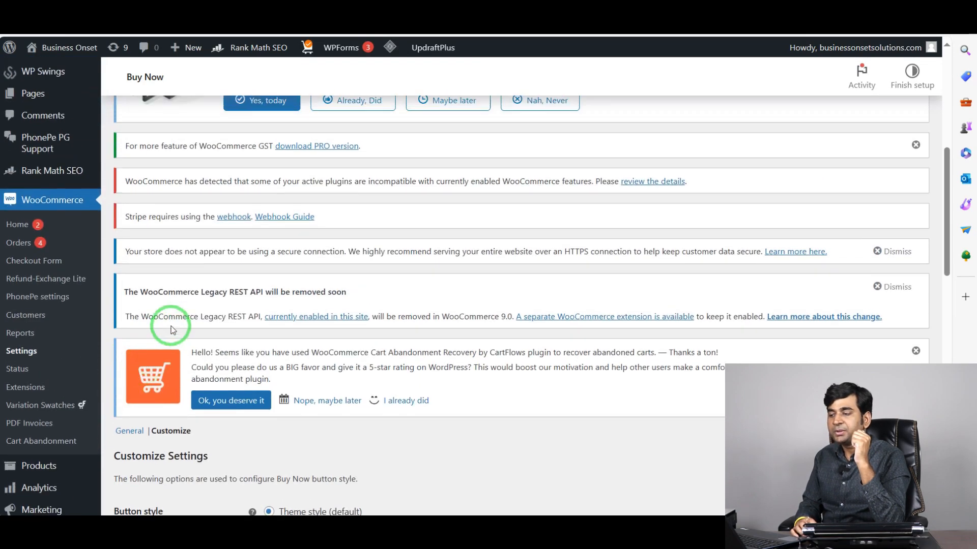
scroll(171, 326, down, 2)
scroll(191, 218, down, 2)
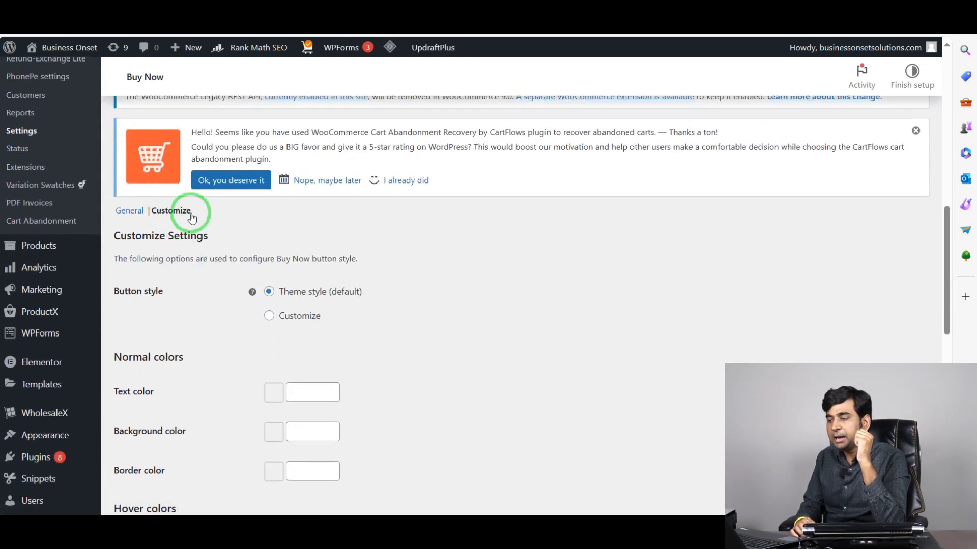
scroll(192, 216, down, 1)
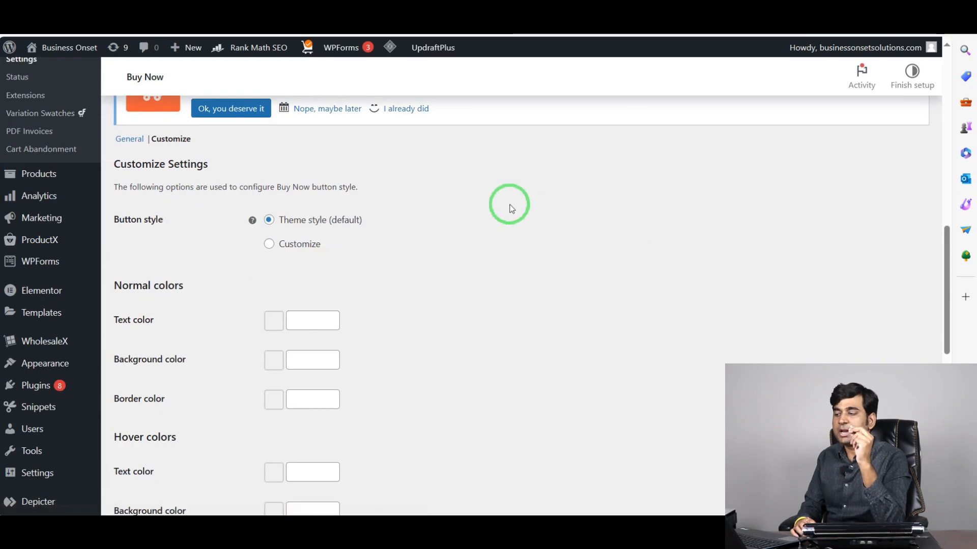
scroll(488, 200, down, 2)
scroll(407, 203, up, 2)
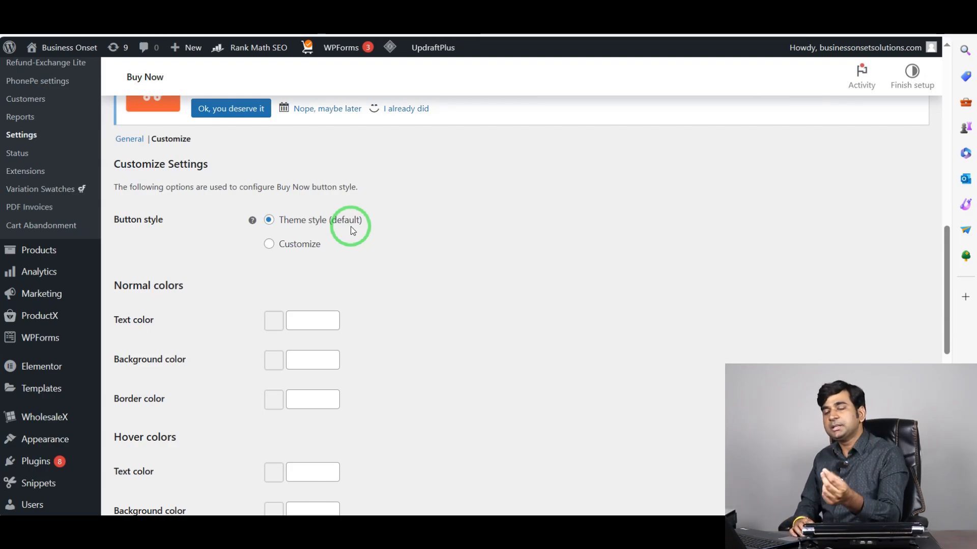
scroll(350, 227, down, 3)
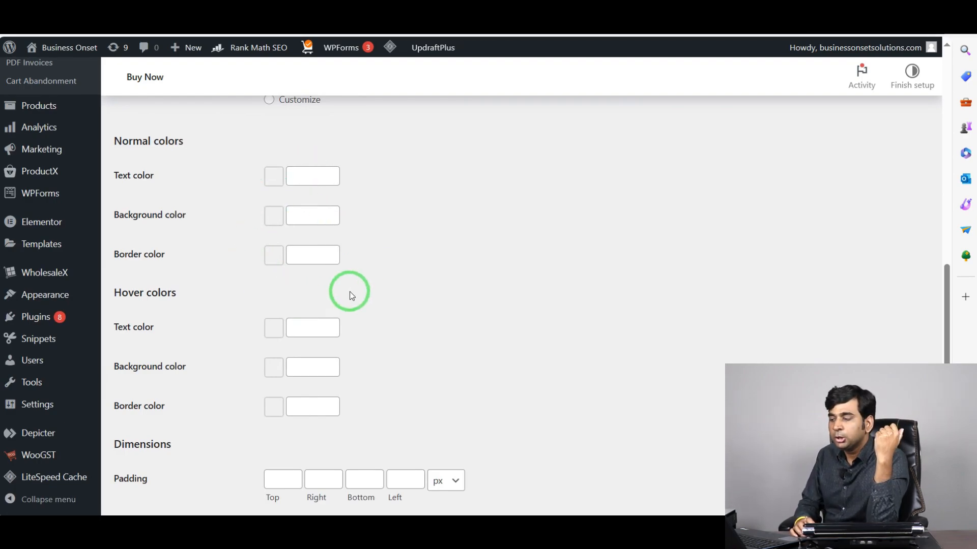
Step: Switch the Buy Now button style to Customize and review the dimension, size and additional CSS options
scroll(349, 291, up, 3)
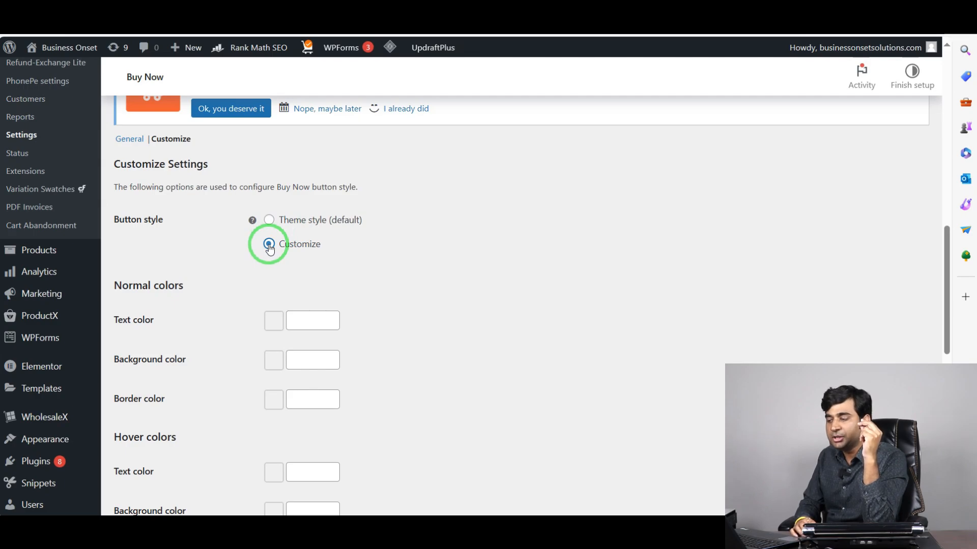
scroll(283, 152, down, 6)
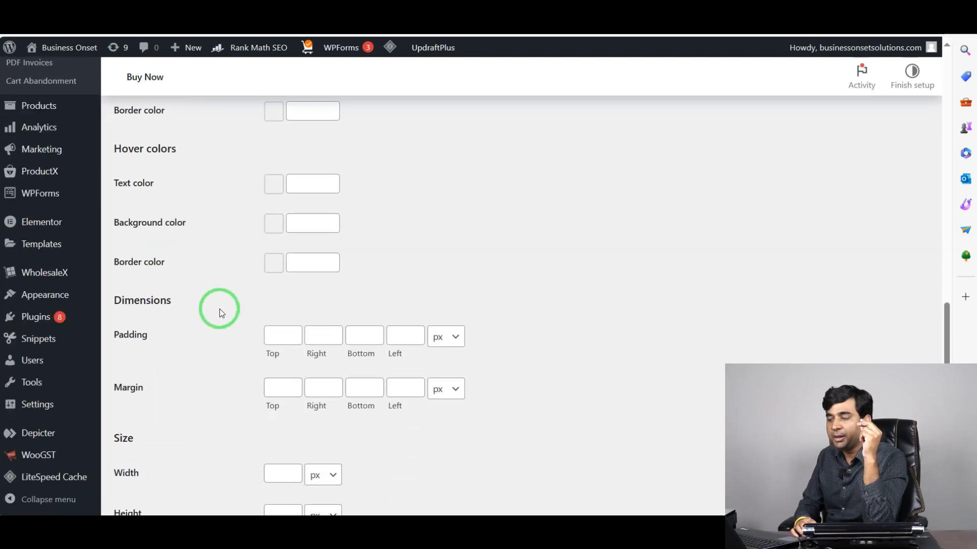
scroll(220, 309, down, 3)
scroll(219, 307, up, 1)
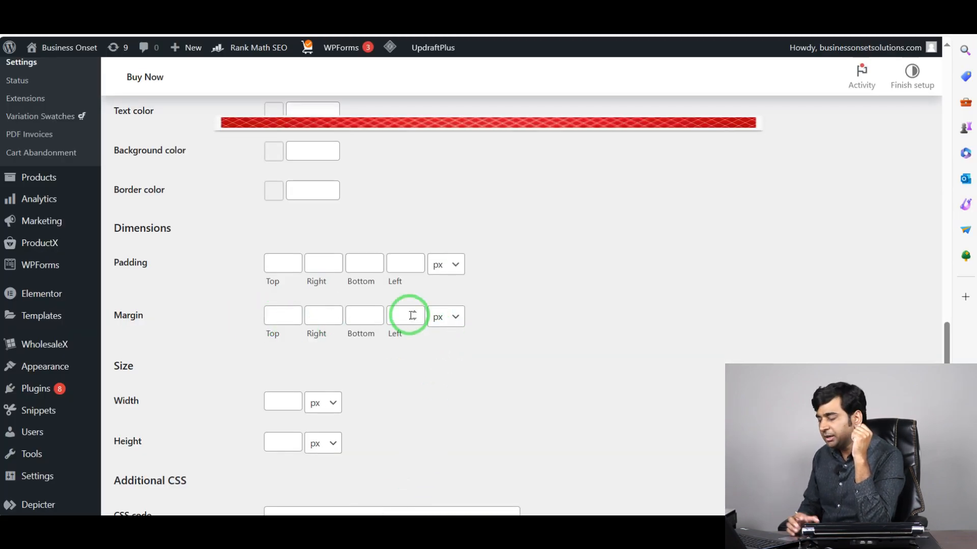
Step: Set the Buy Now button's left margin to 6 px, save, and check the button spacing on the product page
click(397, 316)
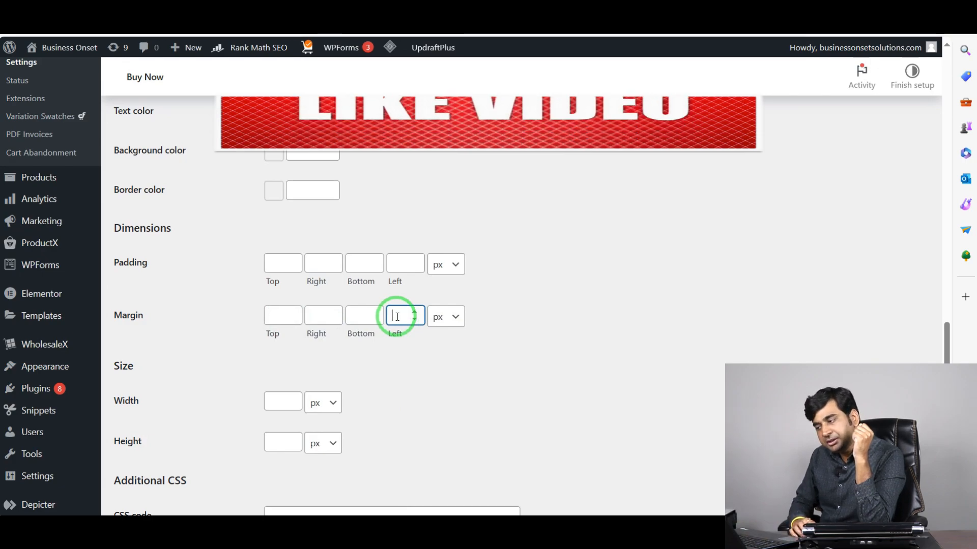
click(455, 319)
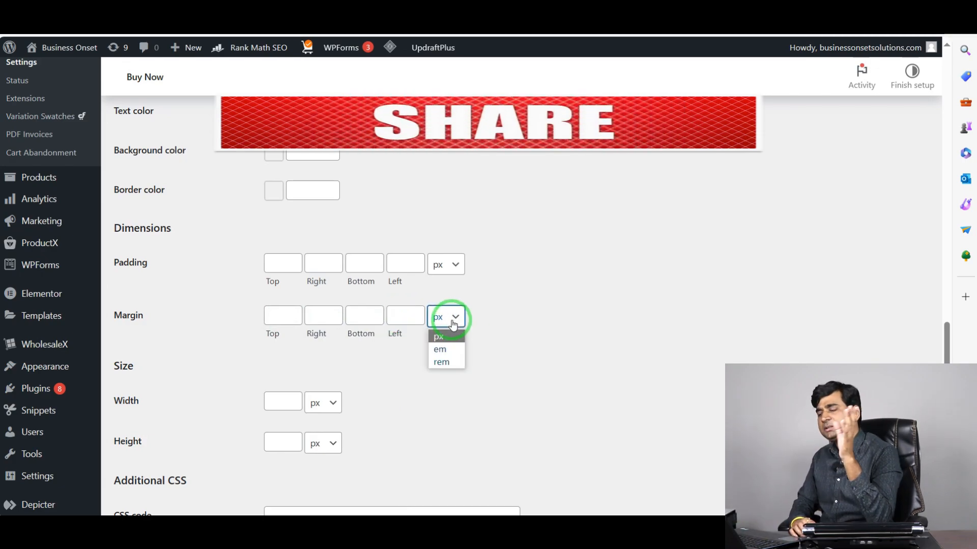
click(538, 315)
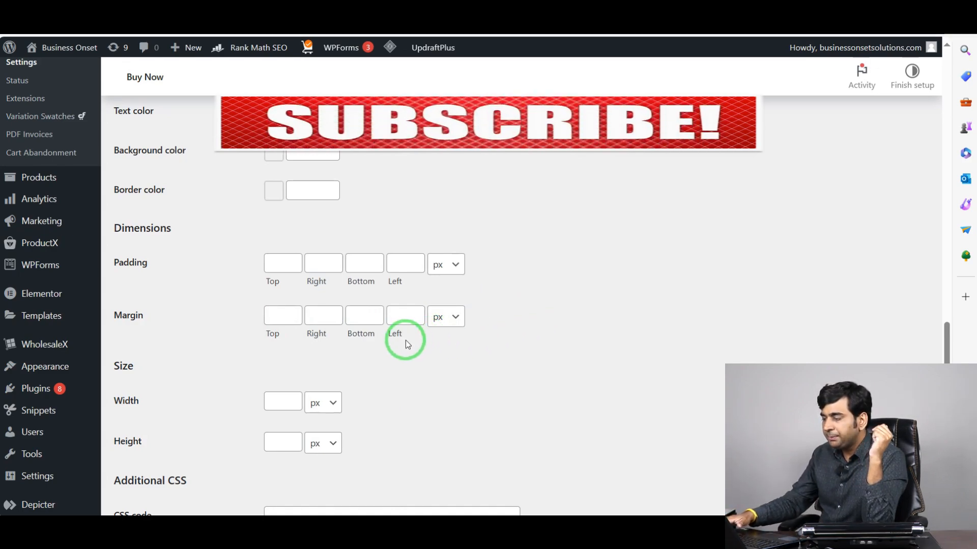
click(403, 313)
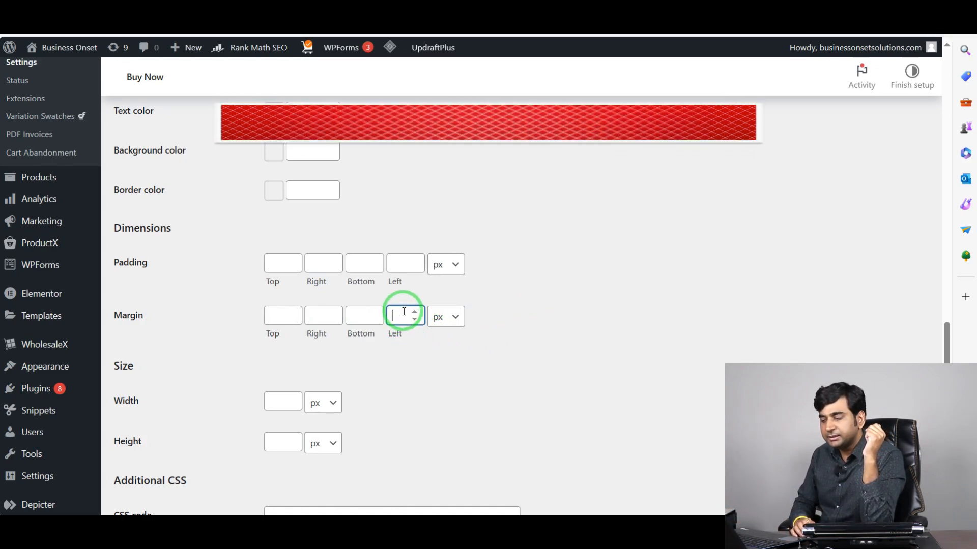
text(6)
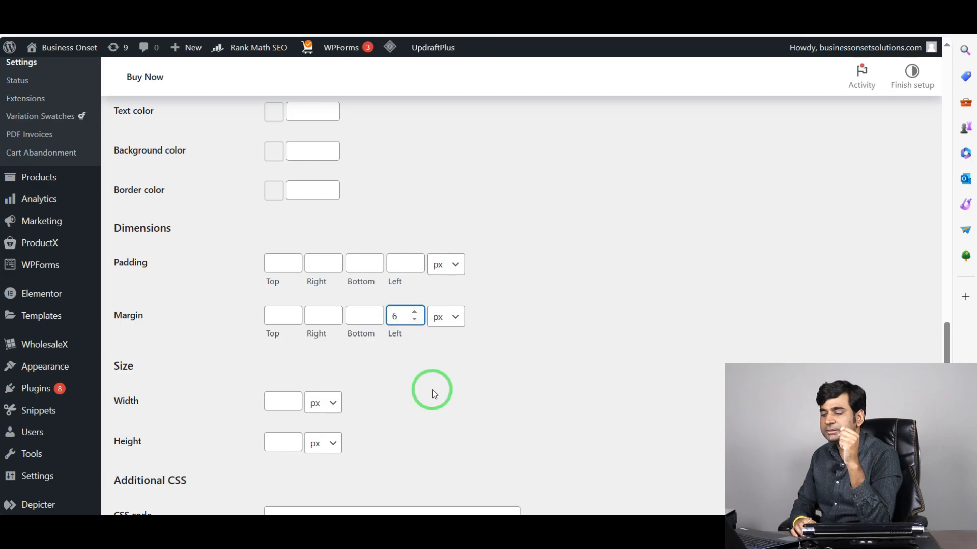
scroll(433, 393, down, 4)
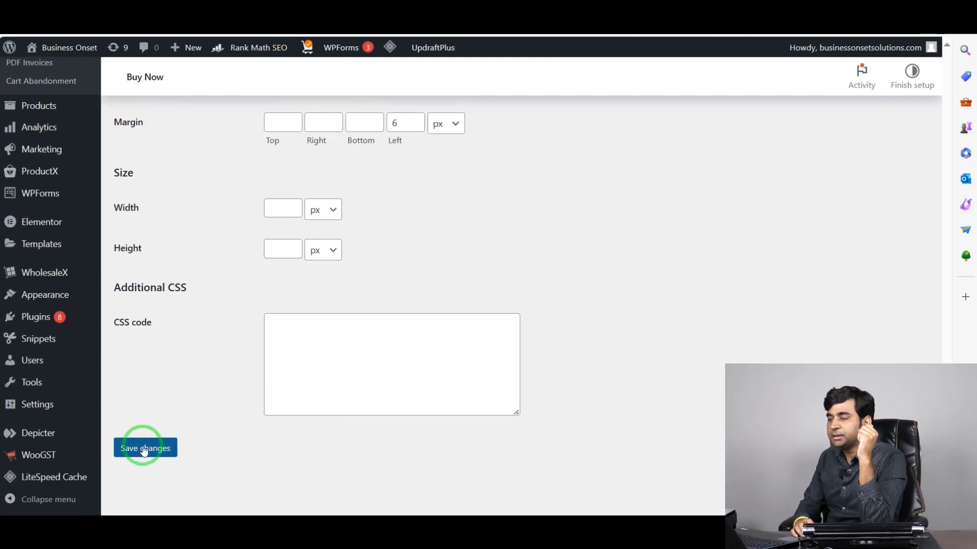
scroll(577, 264, up, 3)
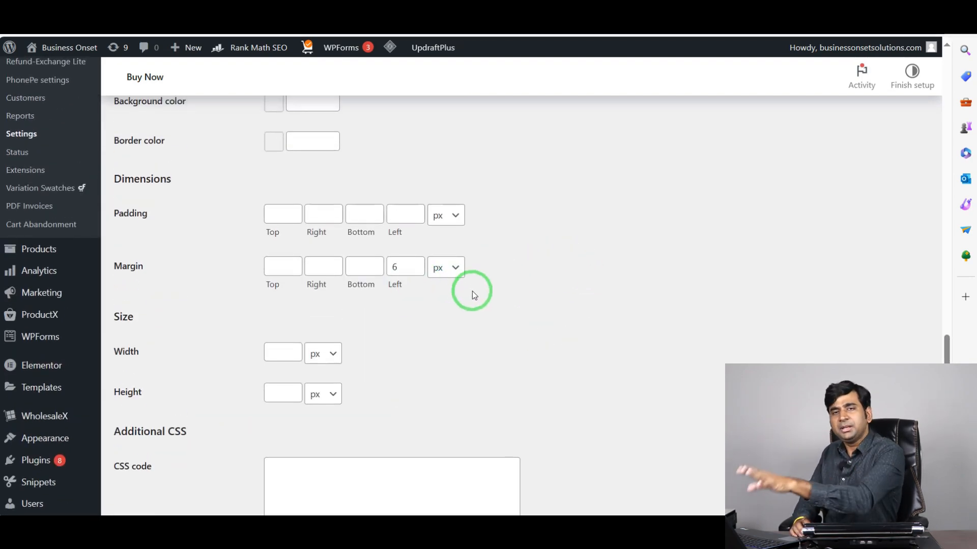
click(343, 33)
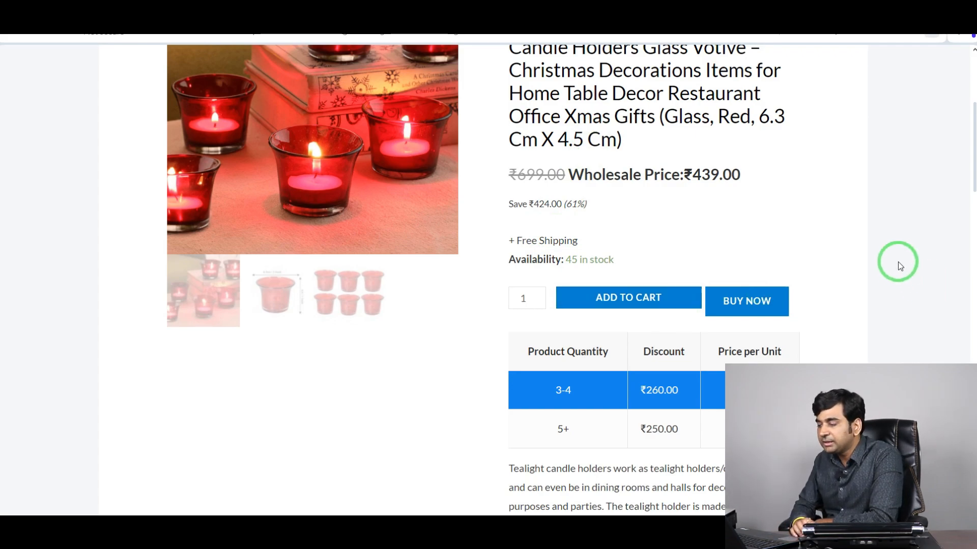
Step: Return to the Buy Now customization settings, set the button's left margin to 10 px and save the changes
click(349, 517)
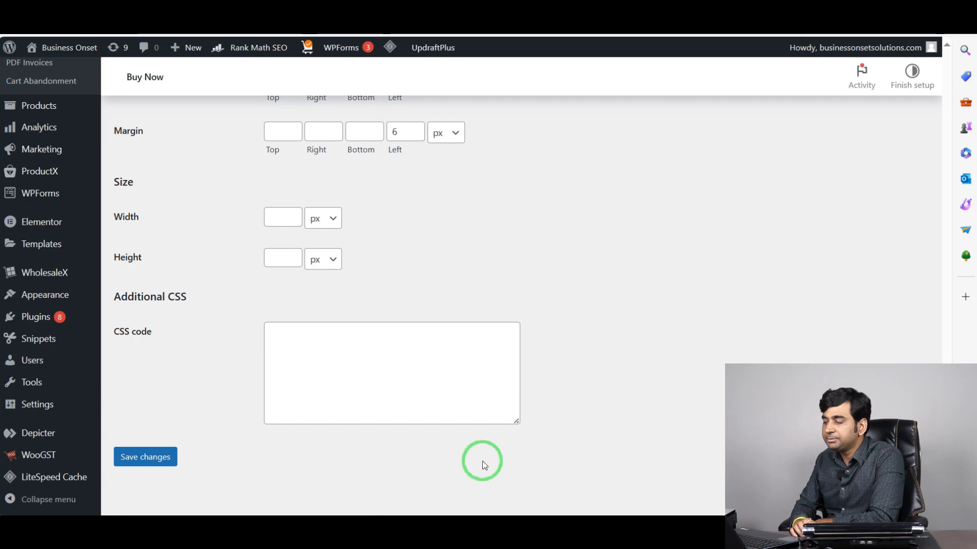
scroll(509, 358, up, 4)
double_click(399, 339)
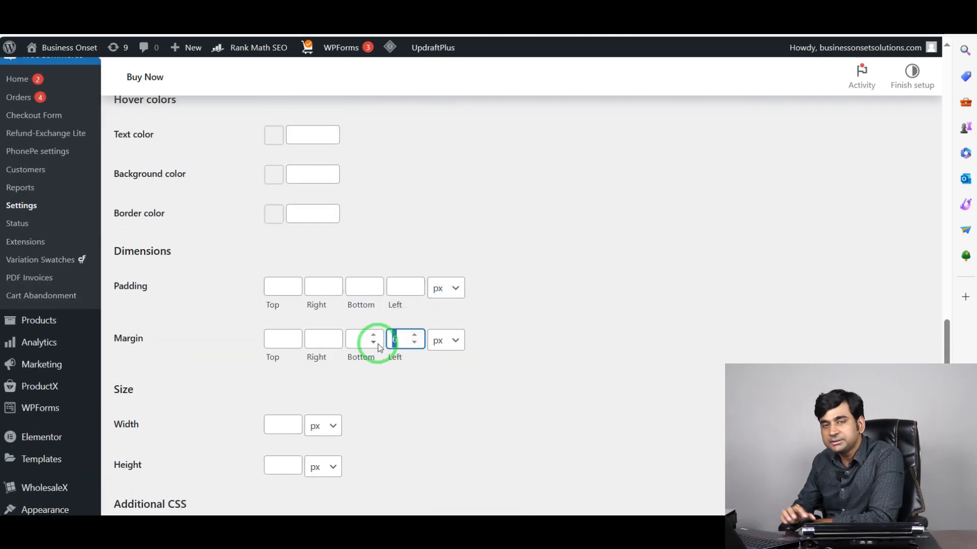
text(10)
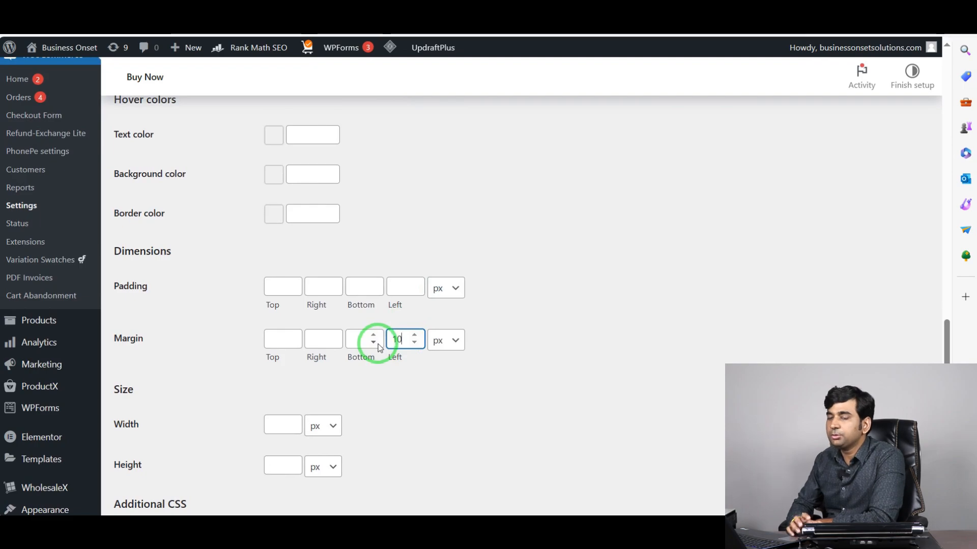
scroll(377, 342, down, 5)
click(142, 450)
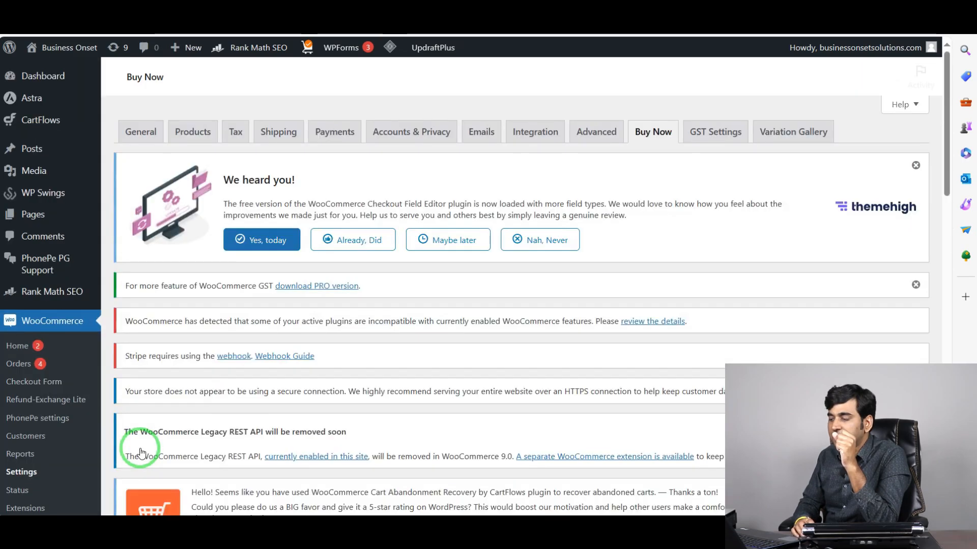
Step: Review the Buy Now button's dimension settings and check its spacing beside Add to Cart on the product page
scroll(429, 328, down, 20)
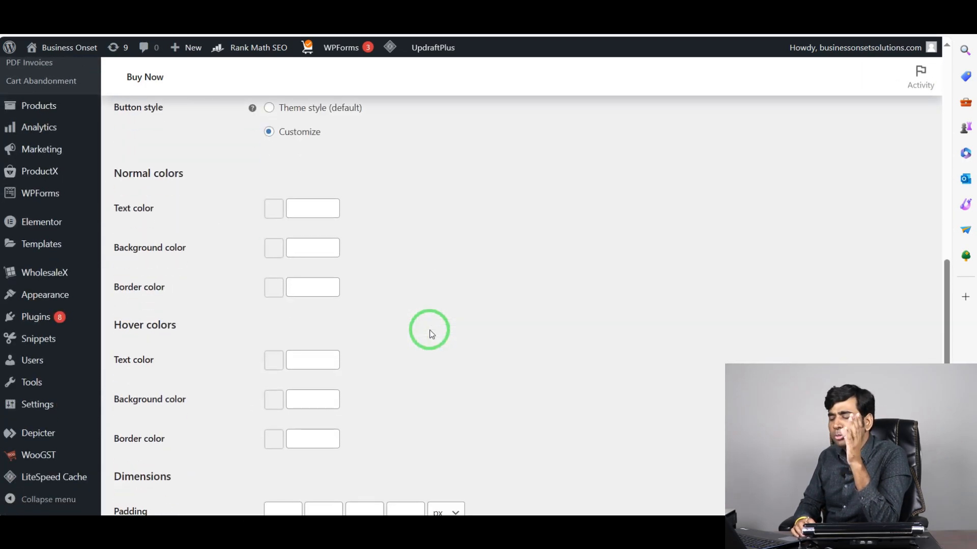
scroll(431, 334, down, 2)
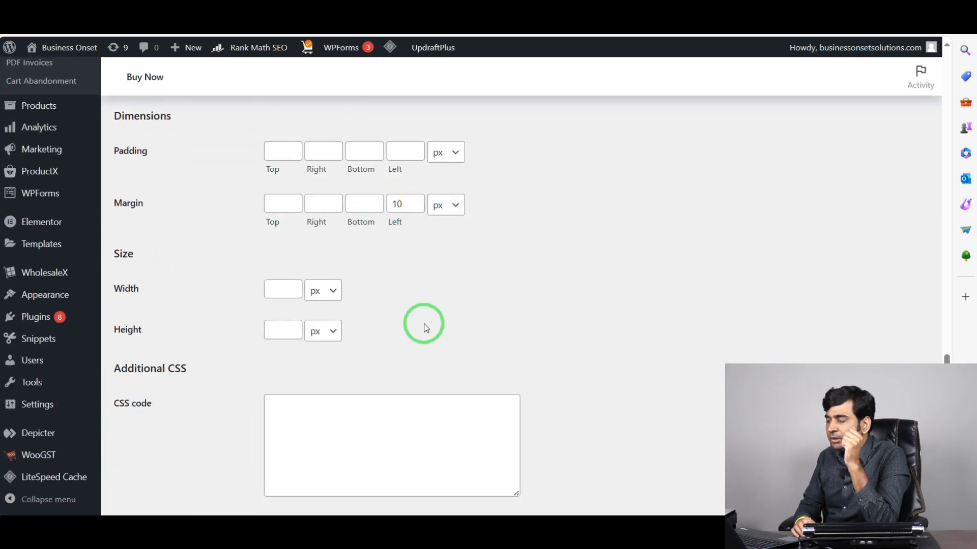
click(337, 530)
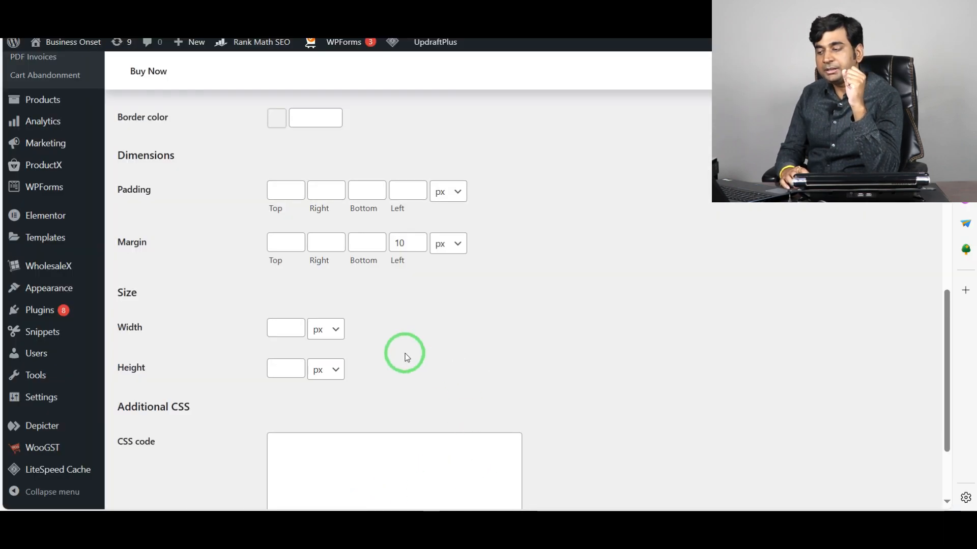
scroll(405, 355, up, 2)
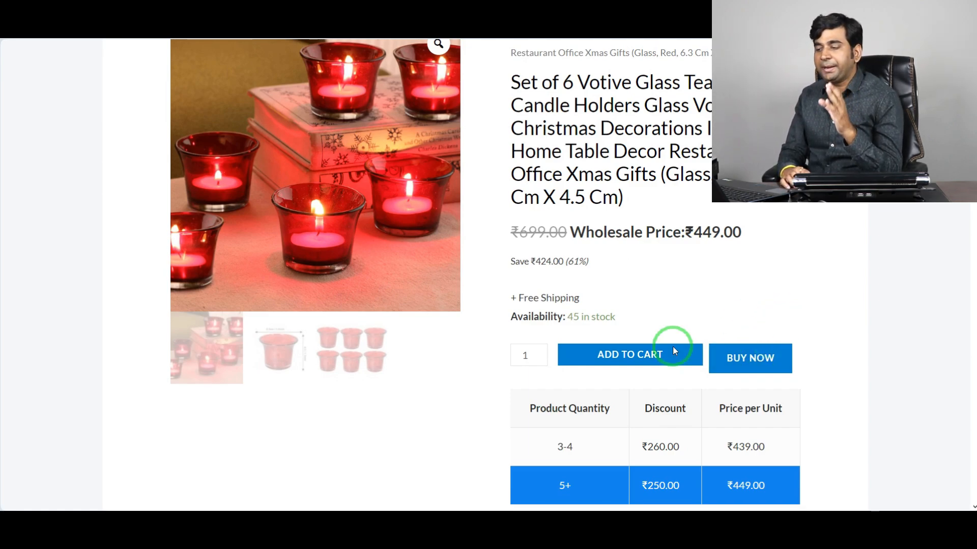
Step: Return to the Buy Now settings and set the button's top, right, bottom and left padding to 10 px each
click(374, 530)
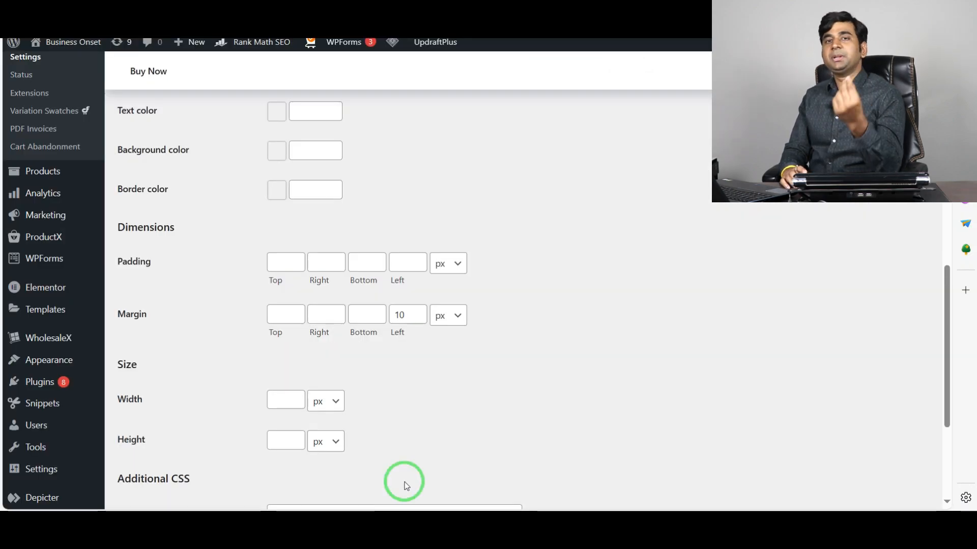
click(285, 269)
text(0)
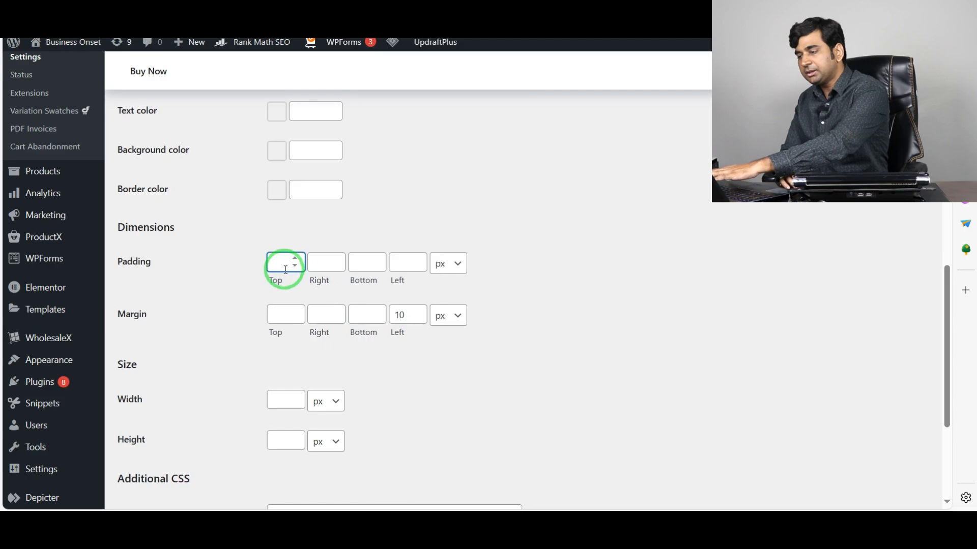
key(BackSpace)
text(10)
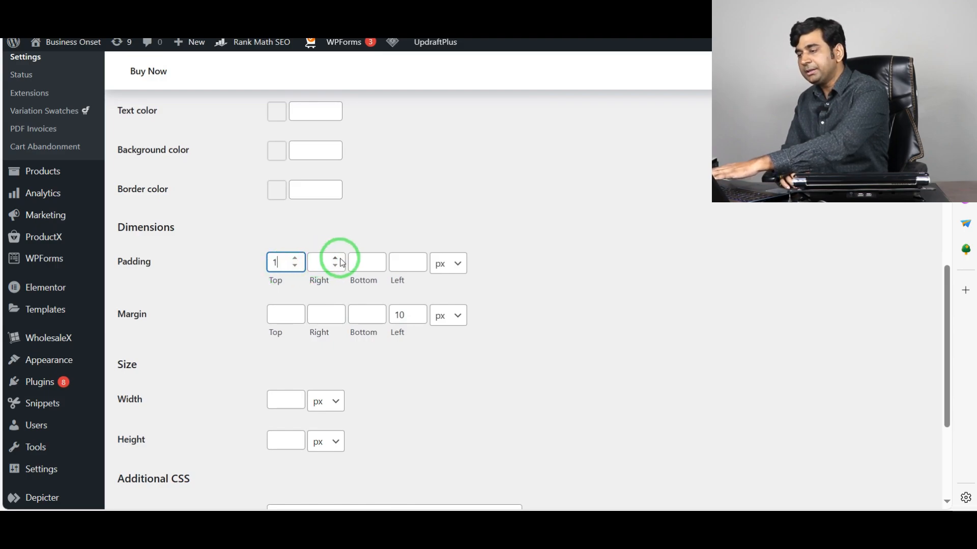
click(312, 265)
text(10)
click(356, 263)
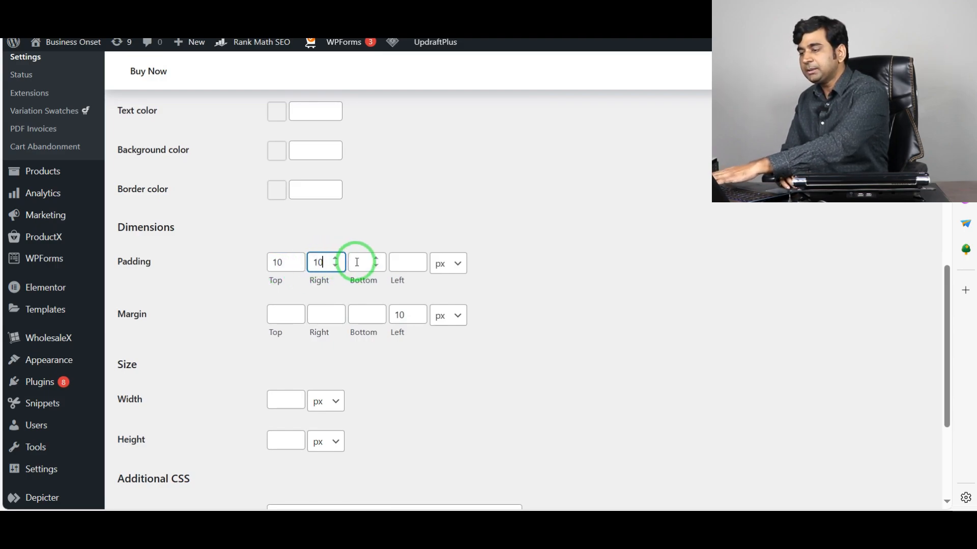
text(10)
click(404, 264)
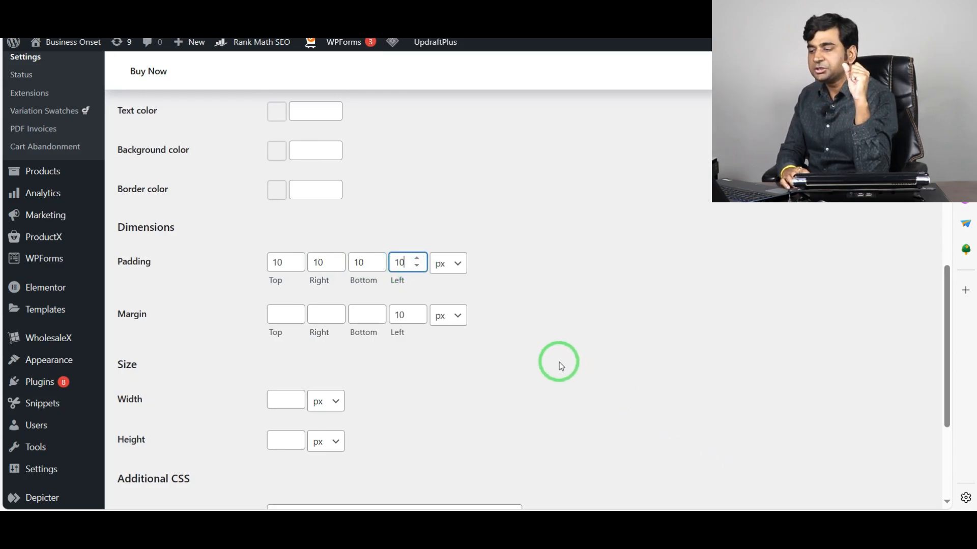
Step: Save the padding changes and check the Buy Now button's size against Add to Cart on the product page
scroll(560, 366, down, 2)
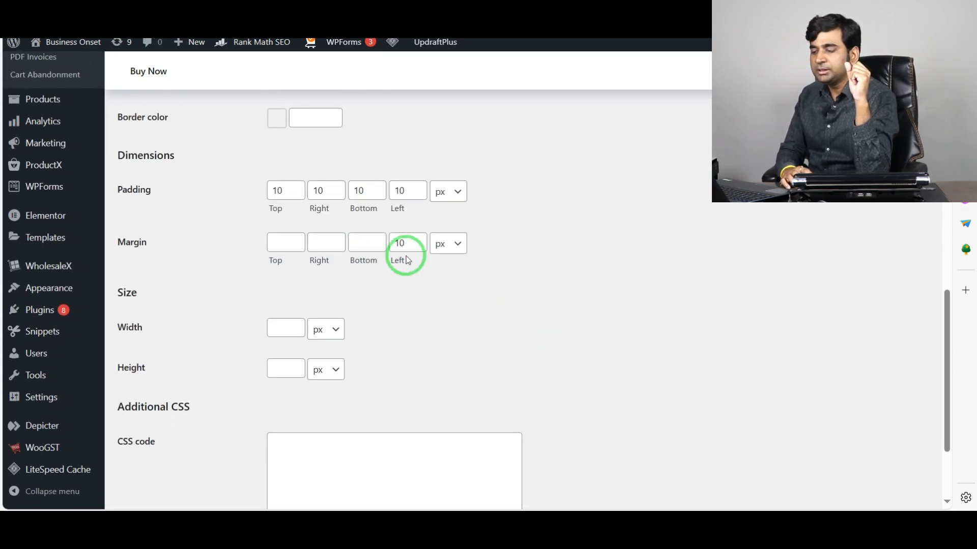
scroll(374, 271, down, 2)
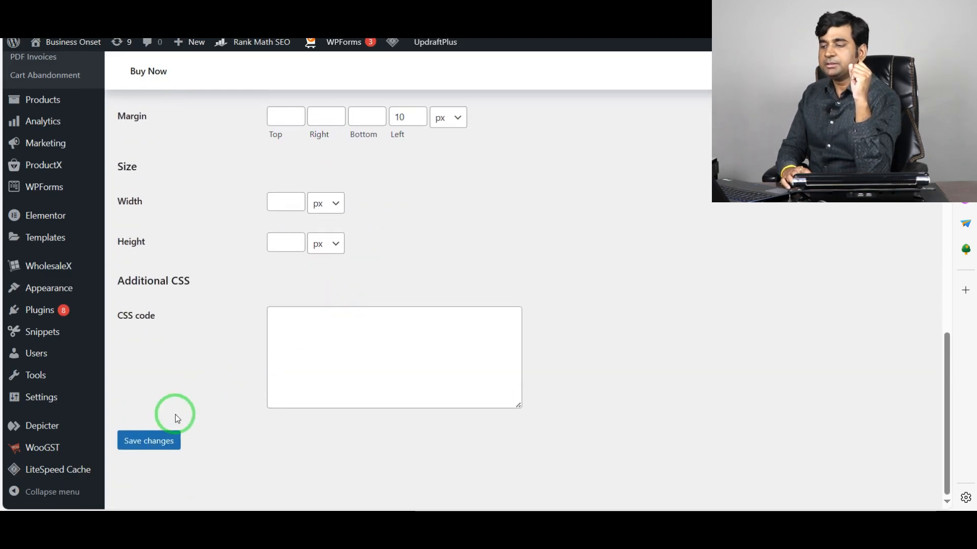
click(164, 441)
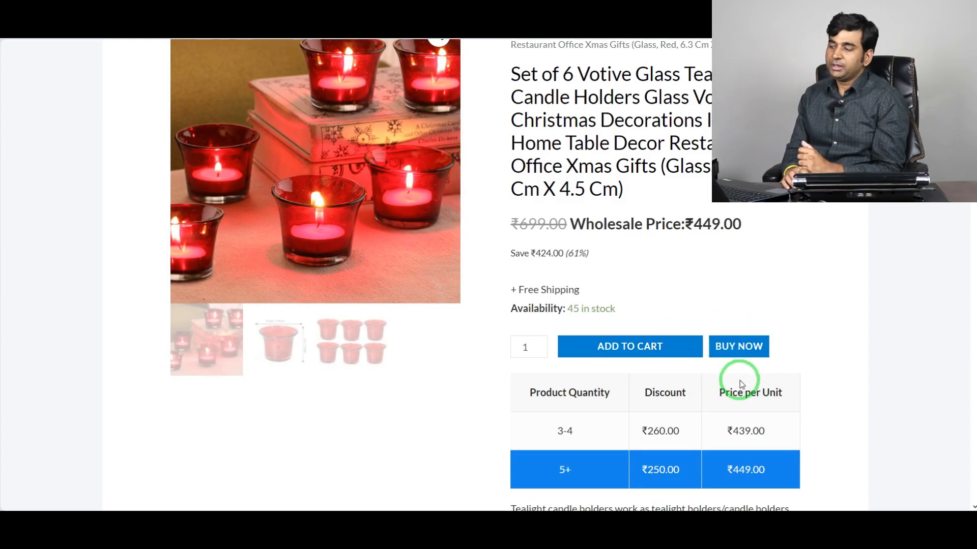
scroll(941, 298, down, 3)
scroll(965, 262, up, 4)
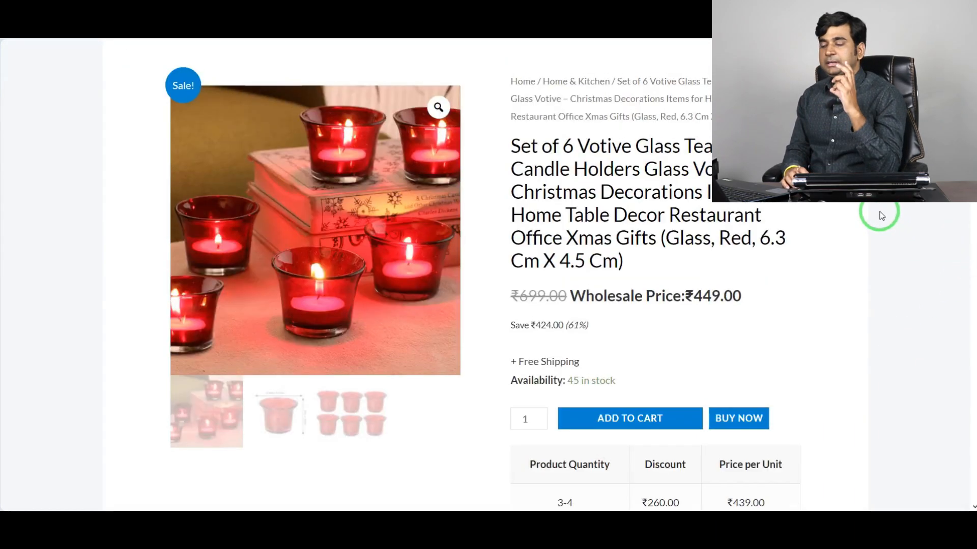
scroll(732, 330, down, 3)
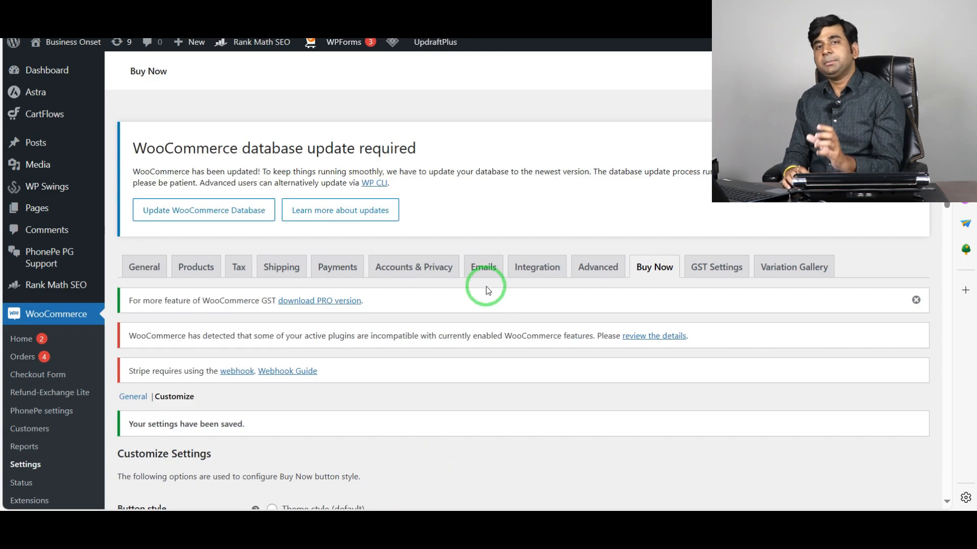
Step: Review the Buy Now customization settings, from button style and colors to dimensions, size and additional CSS
scroll(480, 284, down, 12)
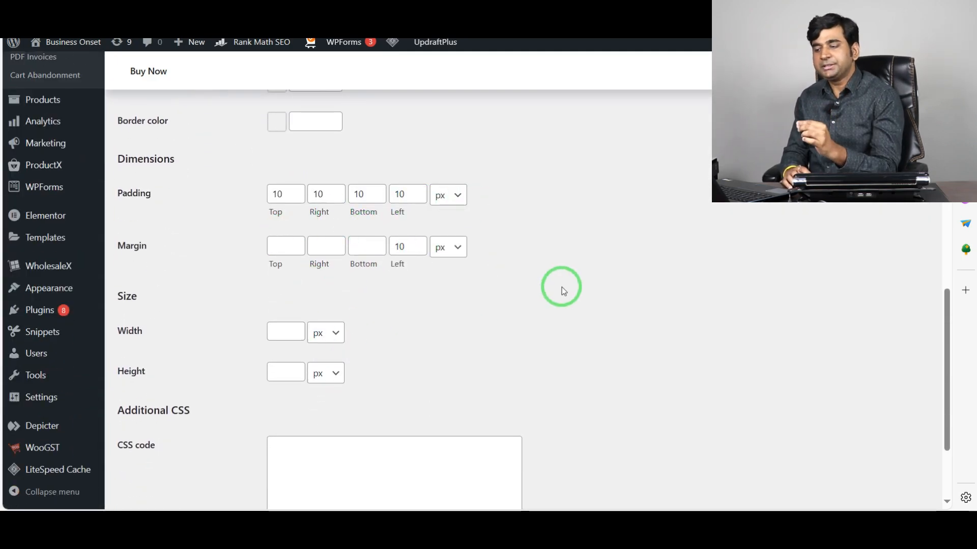
scroll(561, 287, down, 3)
scroll(432, 290, up, 10)
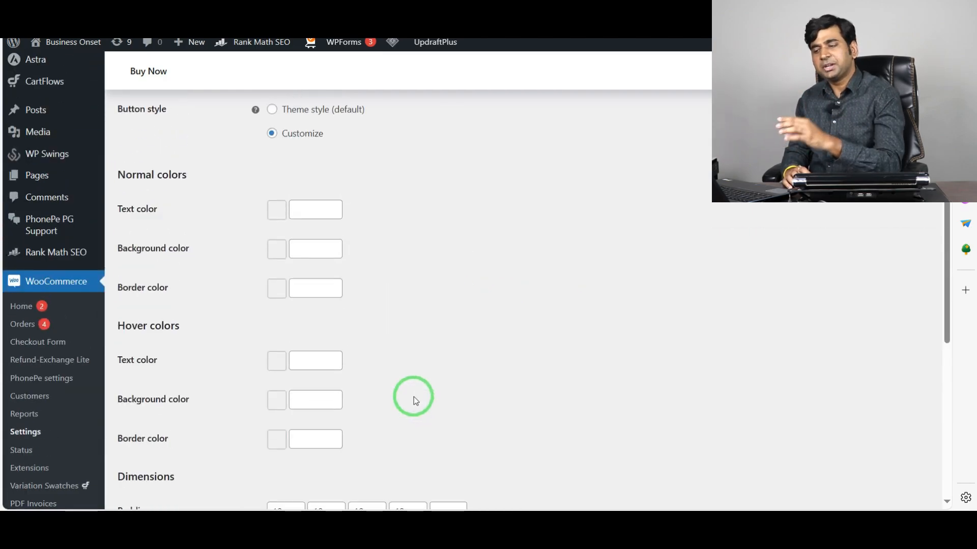
scroll(410, 397, down, 4)
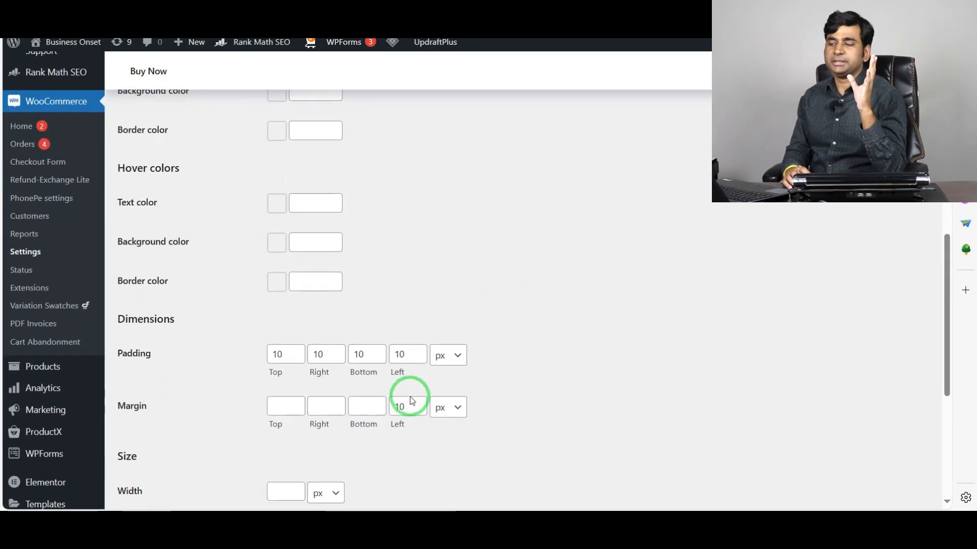
scroll(410, 397, up, 5)
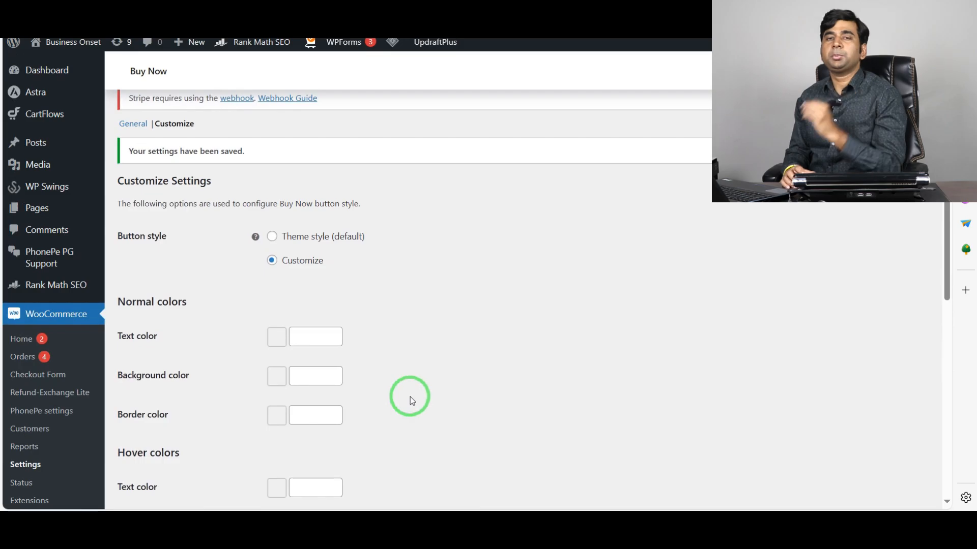
scroll(410, 396, up, 2)
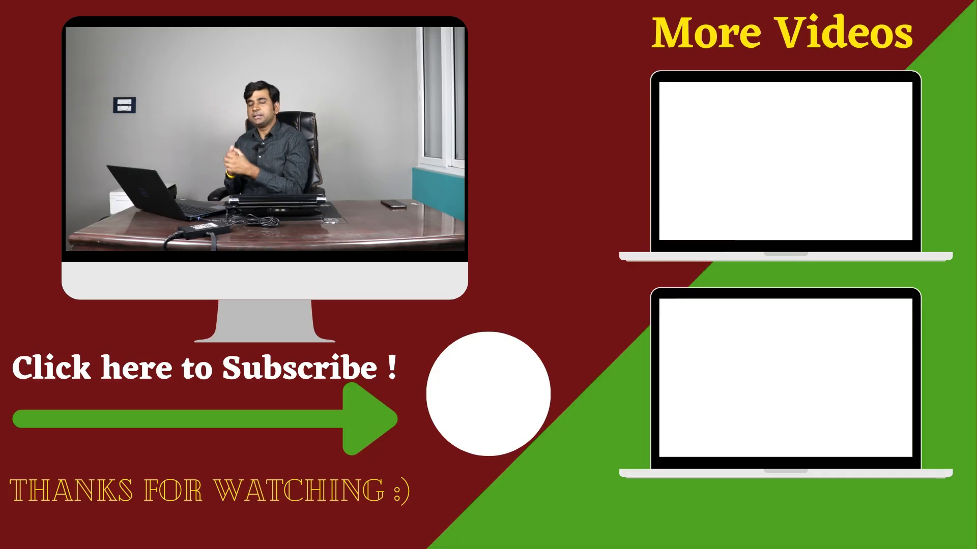